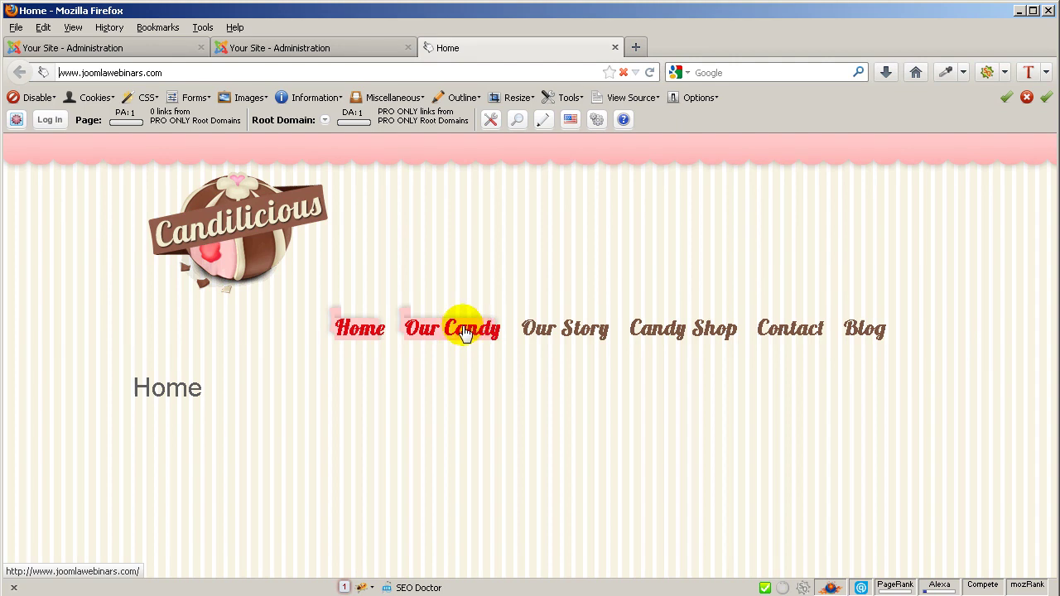
- Insert an empty #mainMenu span { } rule on a new line after line 278 of grey.css
key(alt+Tab)
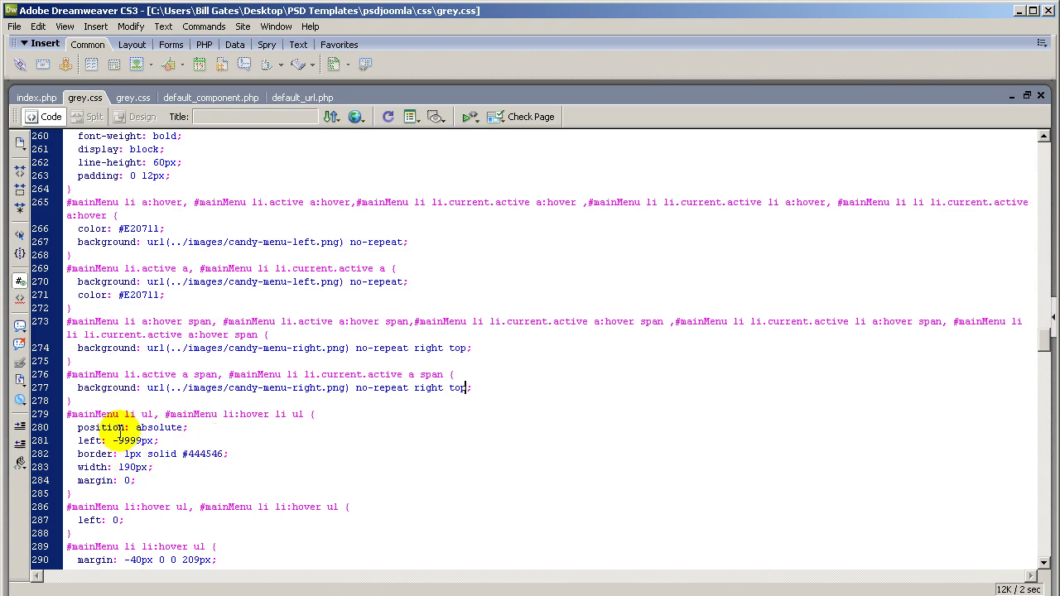
click(83, 402)
key(Return)
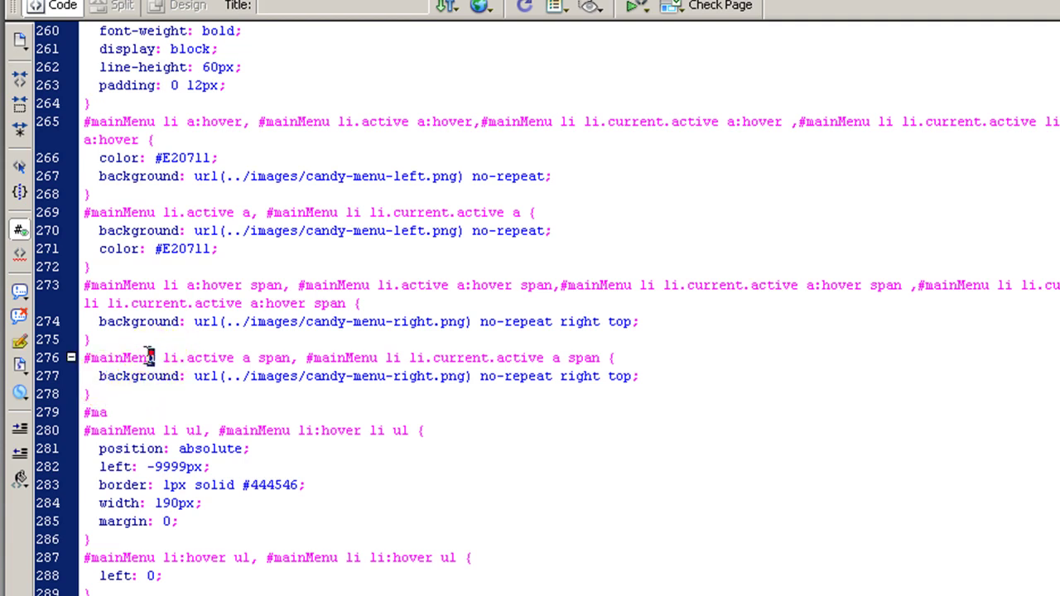
drag(154, 357, 75, 361)
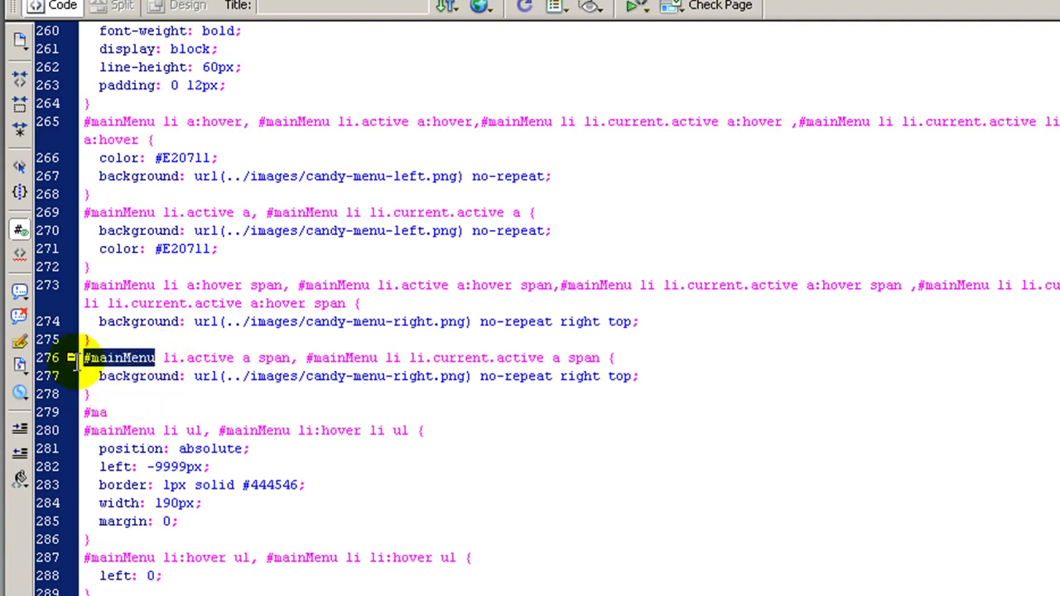
click(102, 412)
text(ainMenu s)
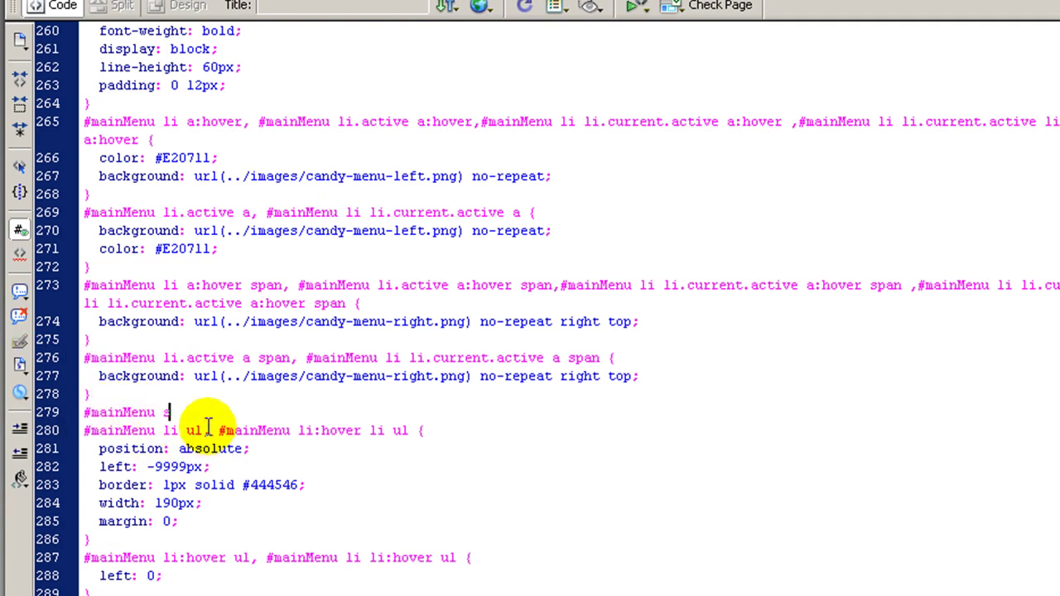
text(pan {)
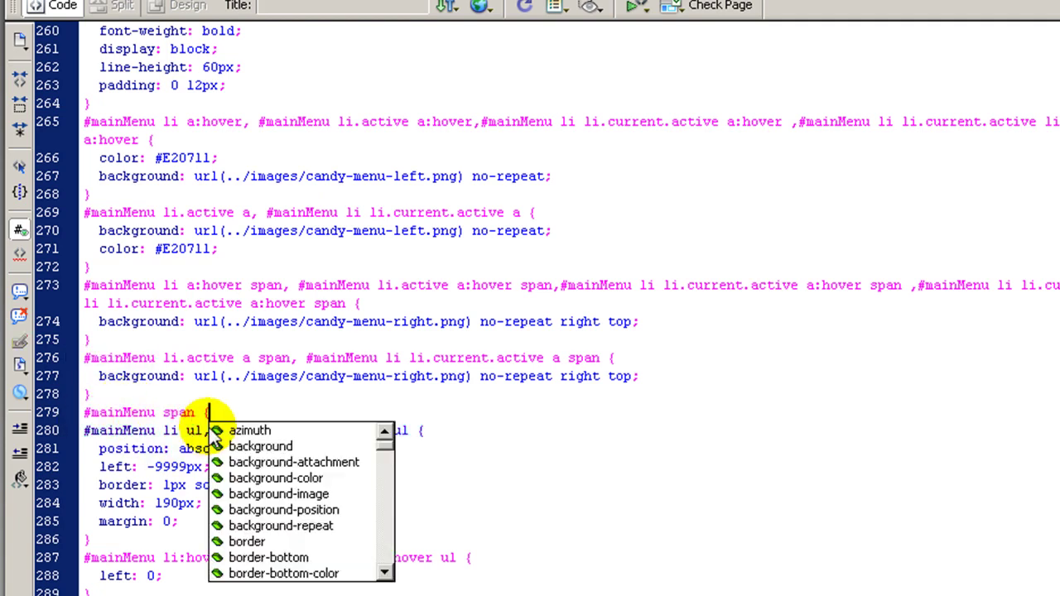
key(Return)
text(})
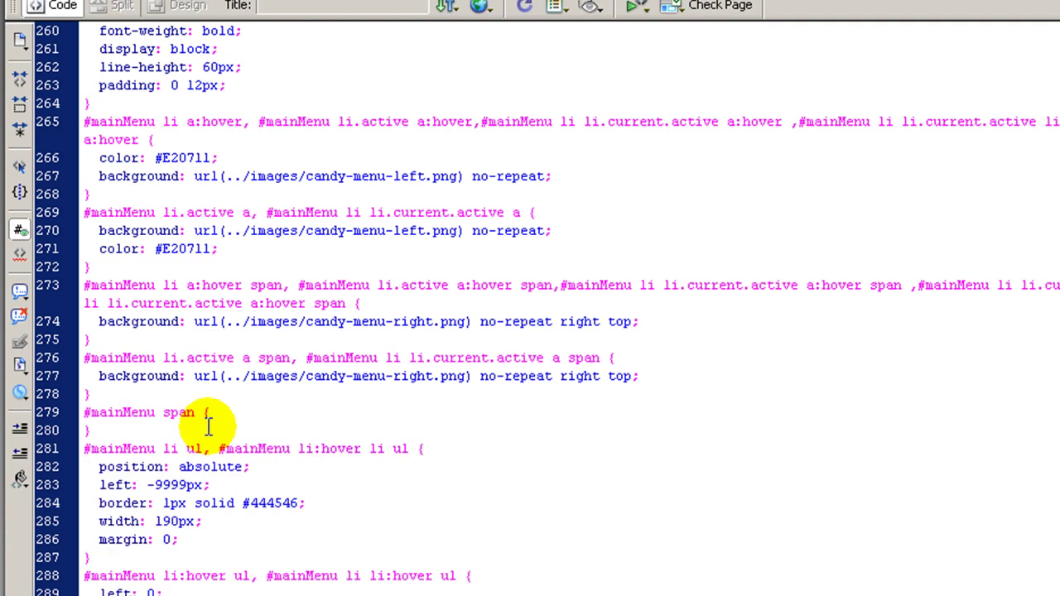
key(Return)
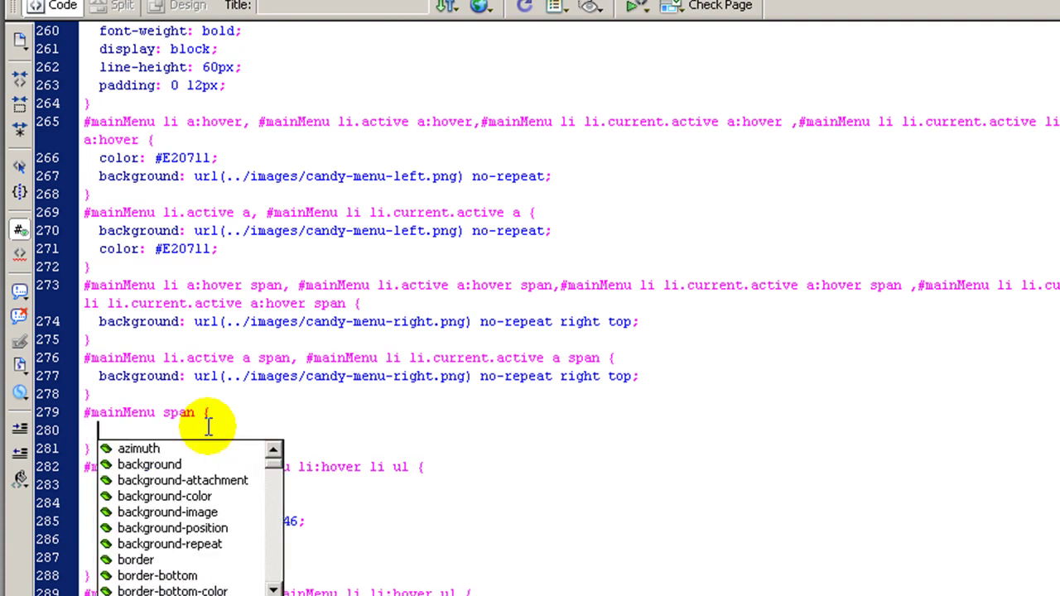
- Give the new #mainMenu span rule display: block using code hints
text(dis)
key(Return)
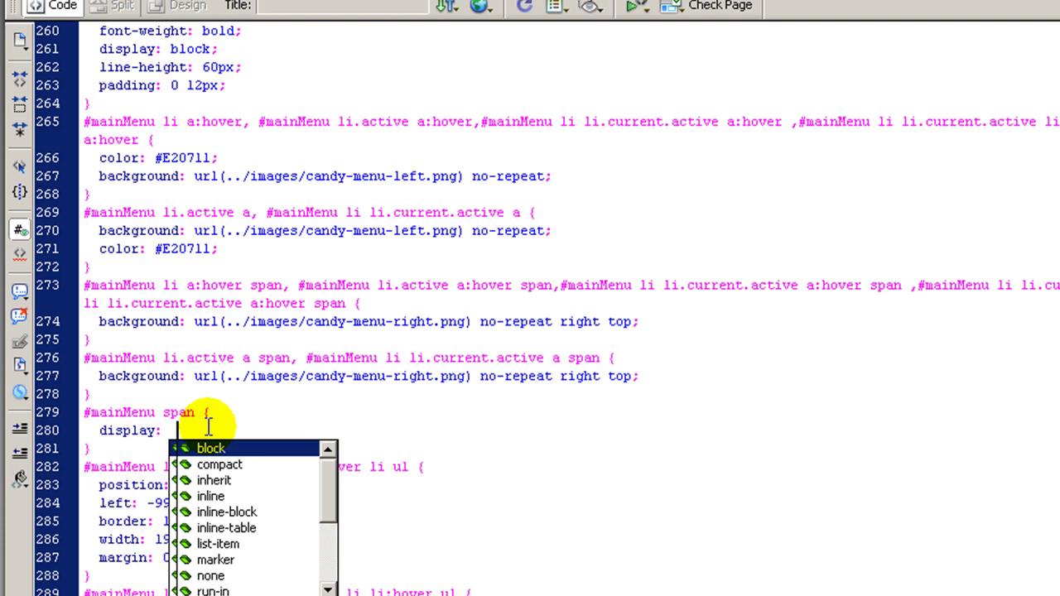
text(blo)
key(Return)
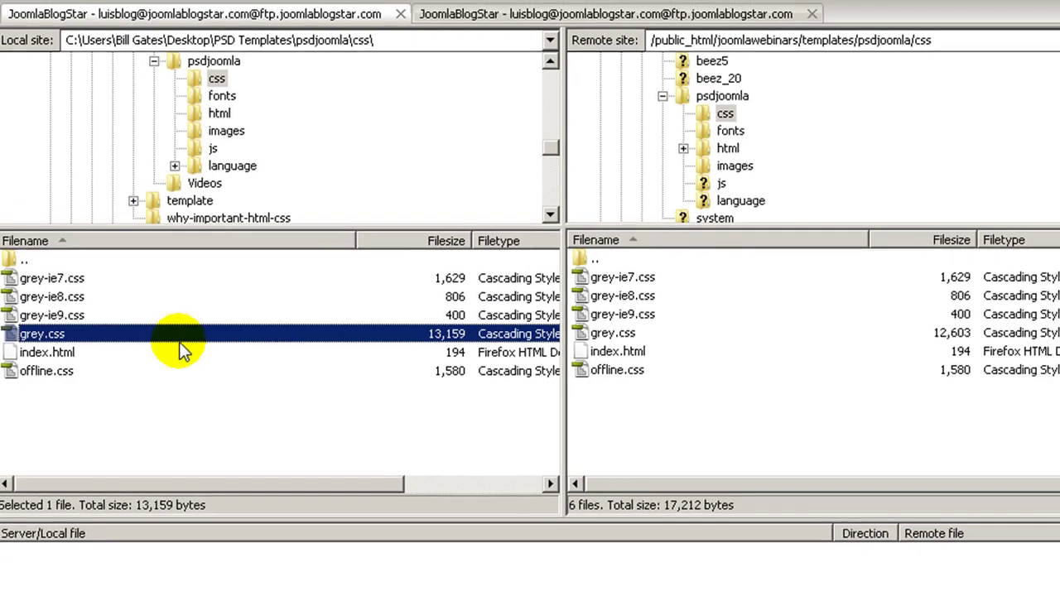
- Upload local grey.css to the server's css folder, overwriting the existing remote copy
right_click(181, 341)
click(163, 370)
click(505, 389)
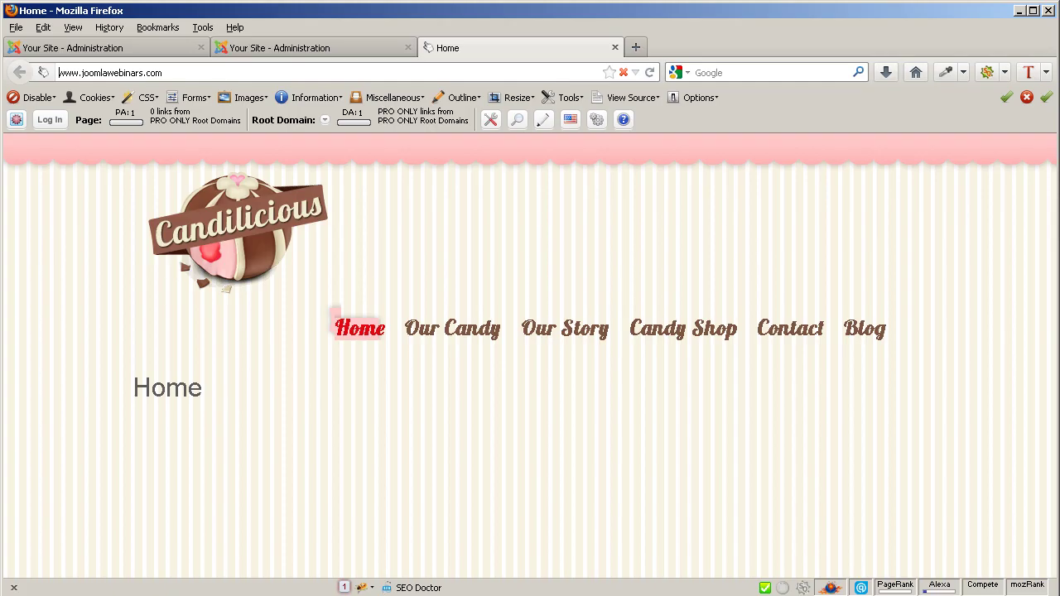
- Reload the Candilicious page in Firefox to pick up the uploaded grey.css
click(649, 73)
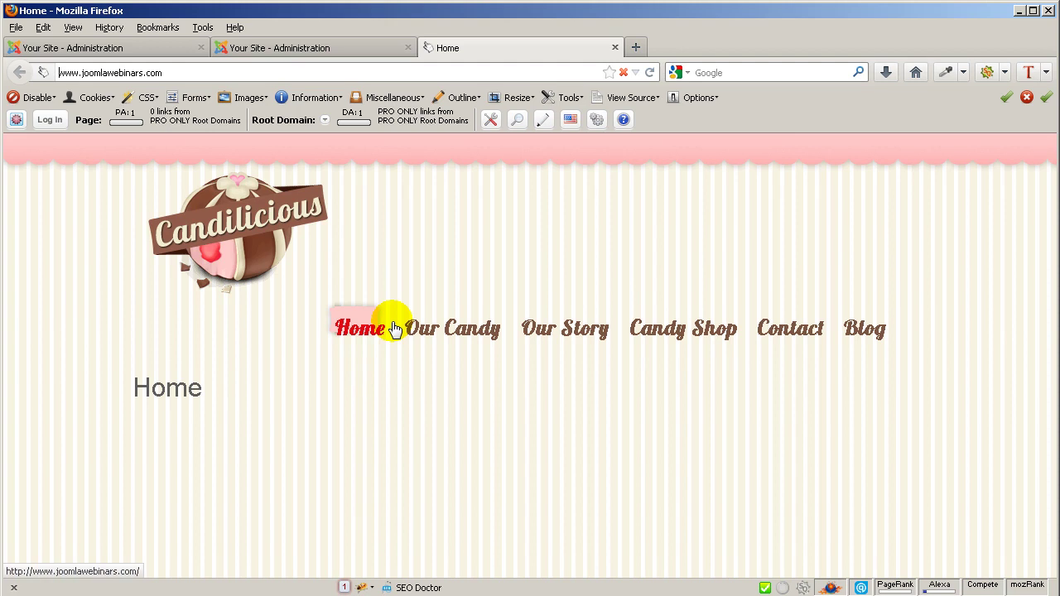
- Inspect the Home menu link and select its inner span in Firebug
key(ctrl+shift+c)
click(394, 329)
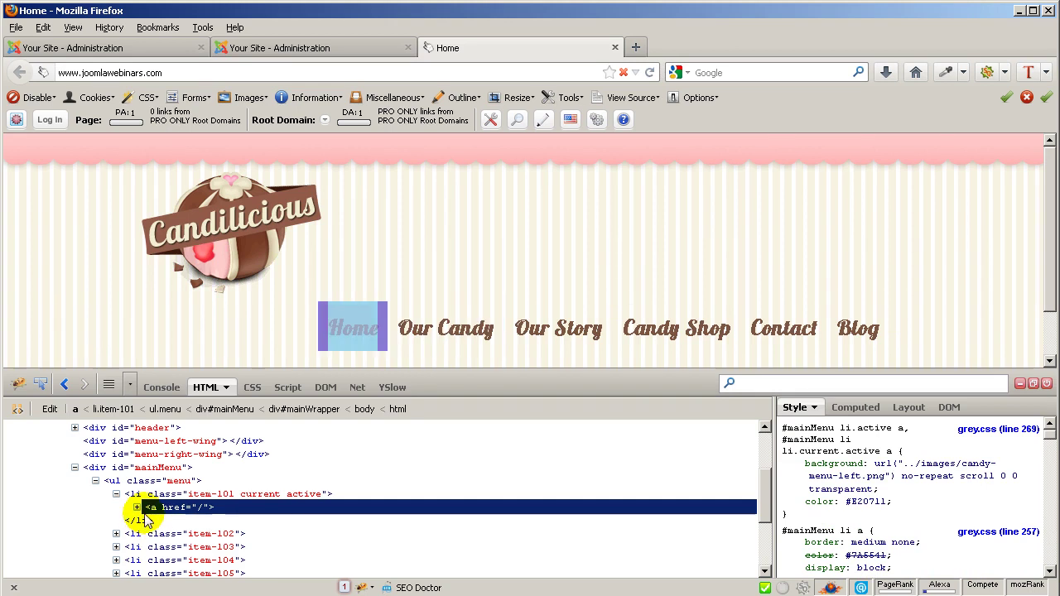
click(137, 507)
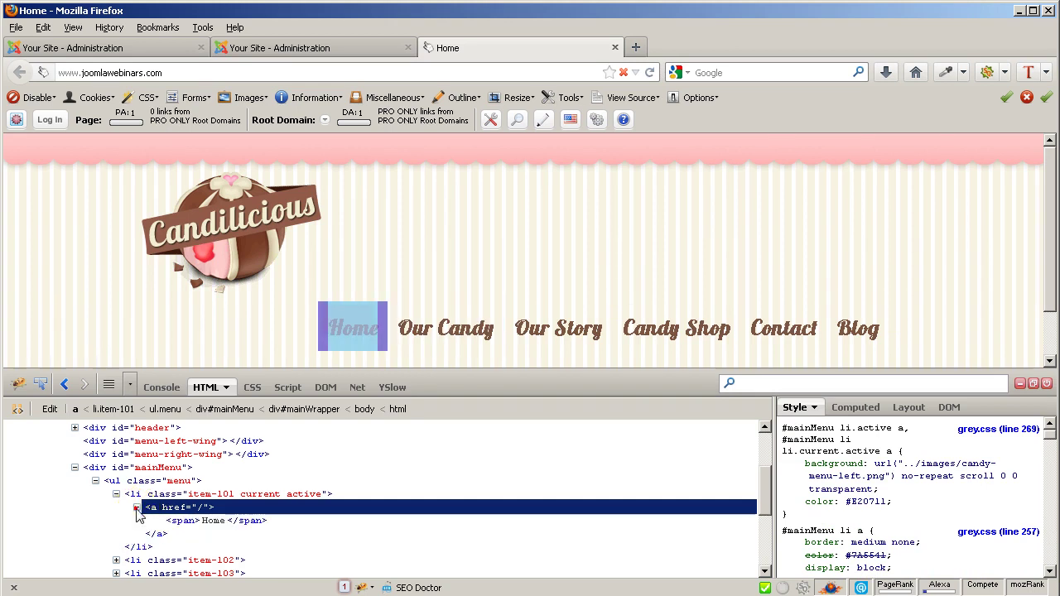
click(180, 520)
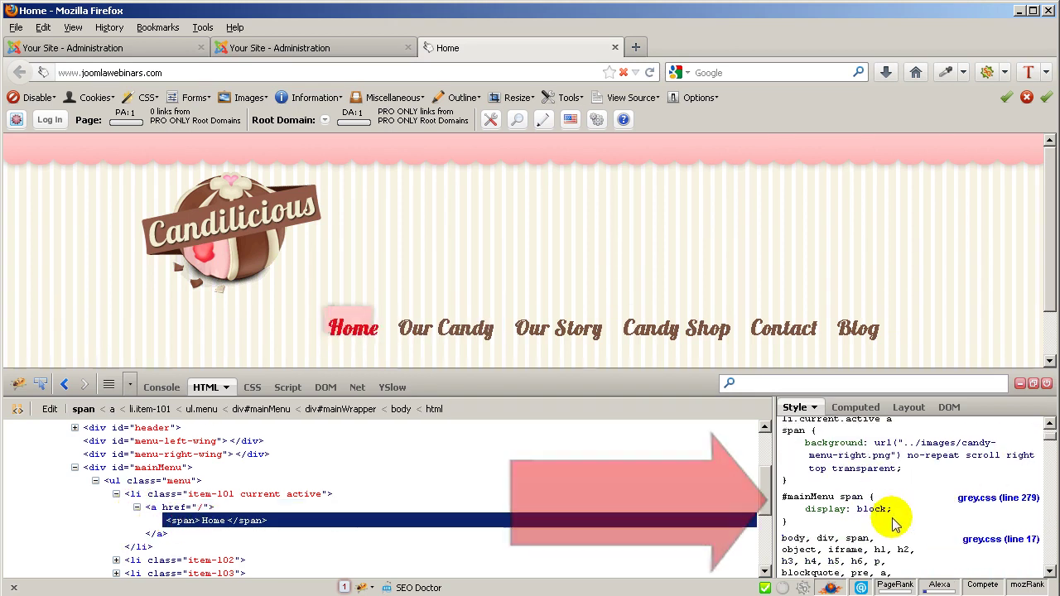
- Add padding-right: 28px to the #mainMenu span rule in Firebug's Style panel
click(894, 519)
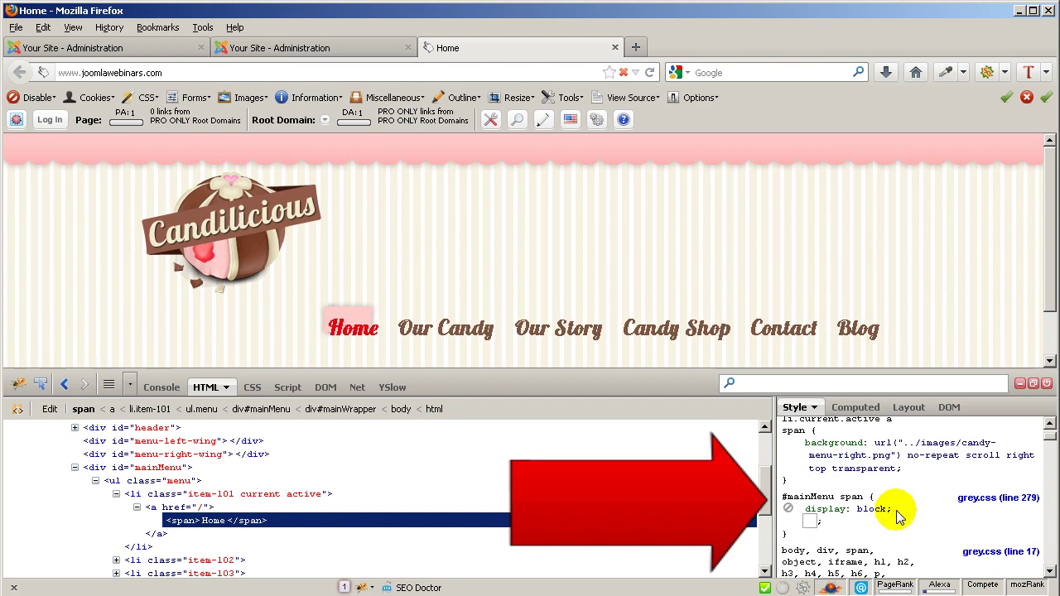
key(Escape)
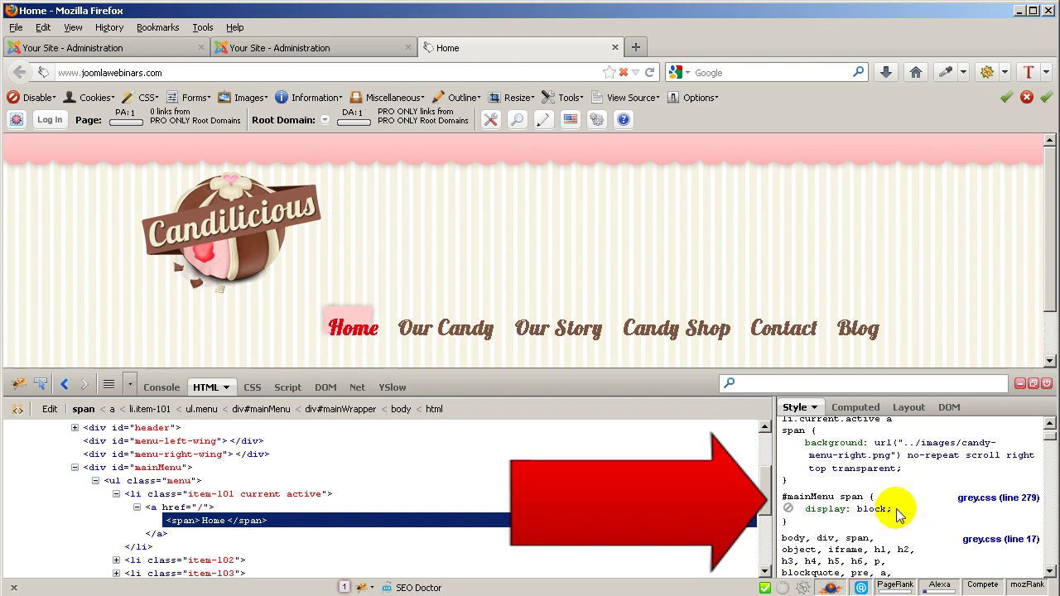
click(897, 510)
text(p)
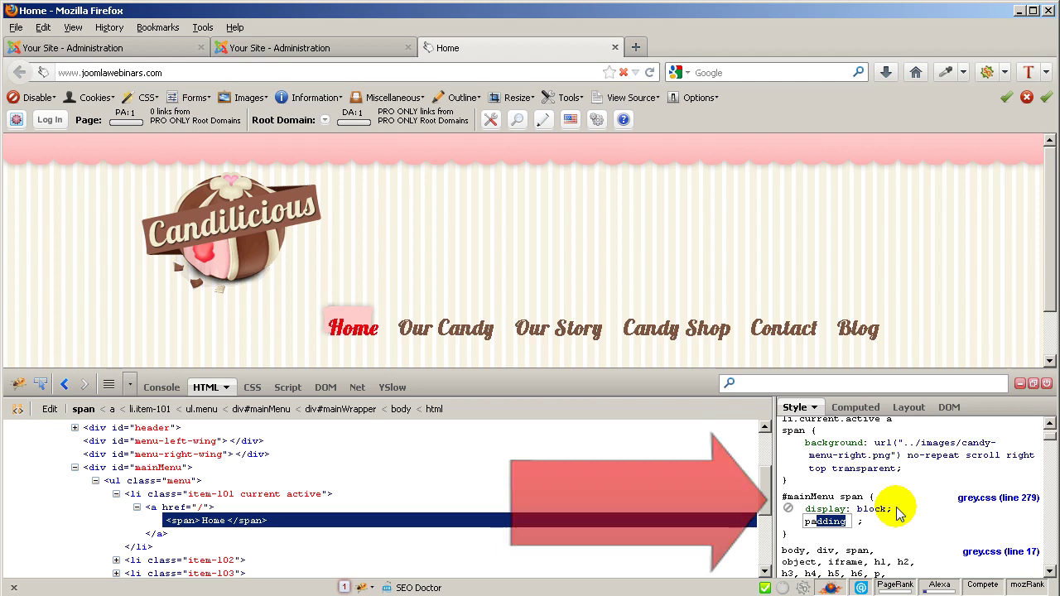
text(ad)
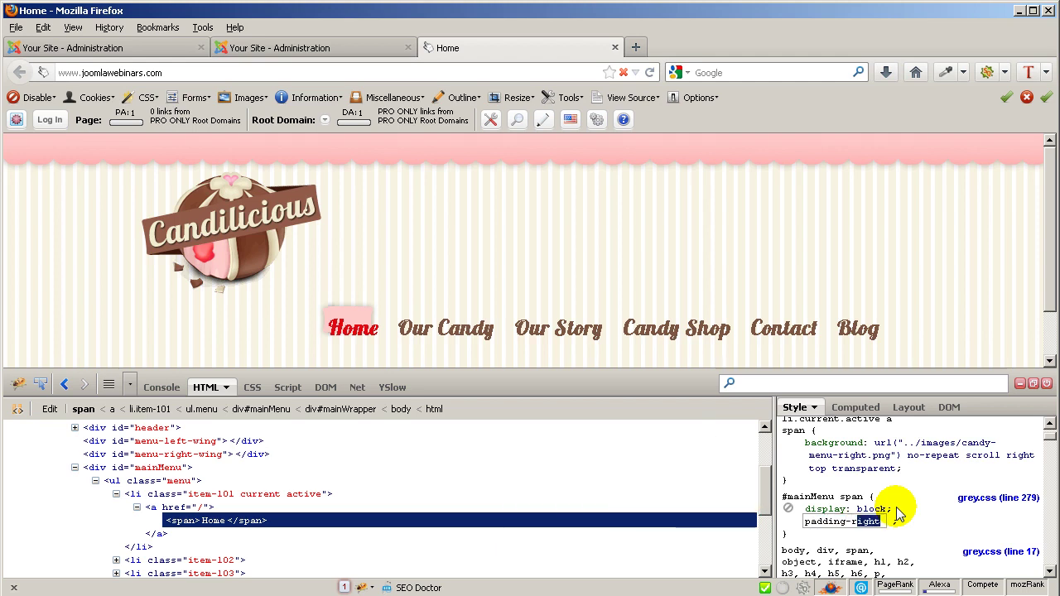
key(Tab)
text(18)
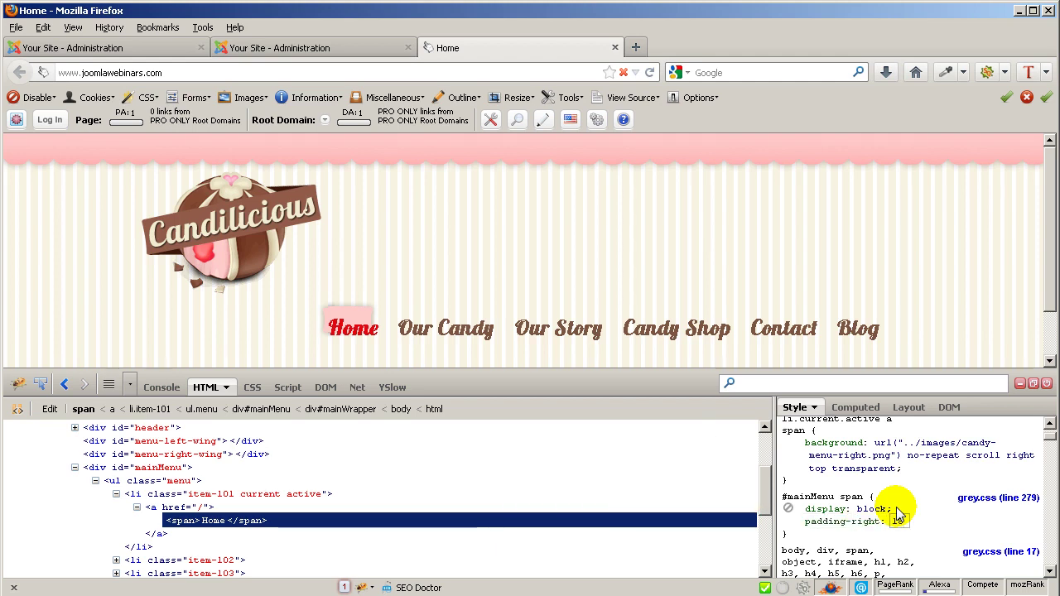
text(px)
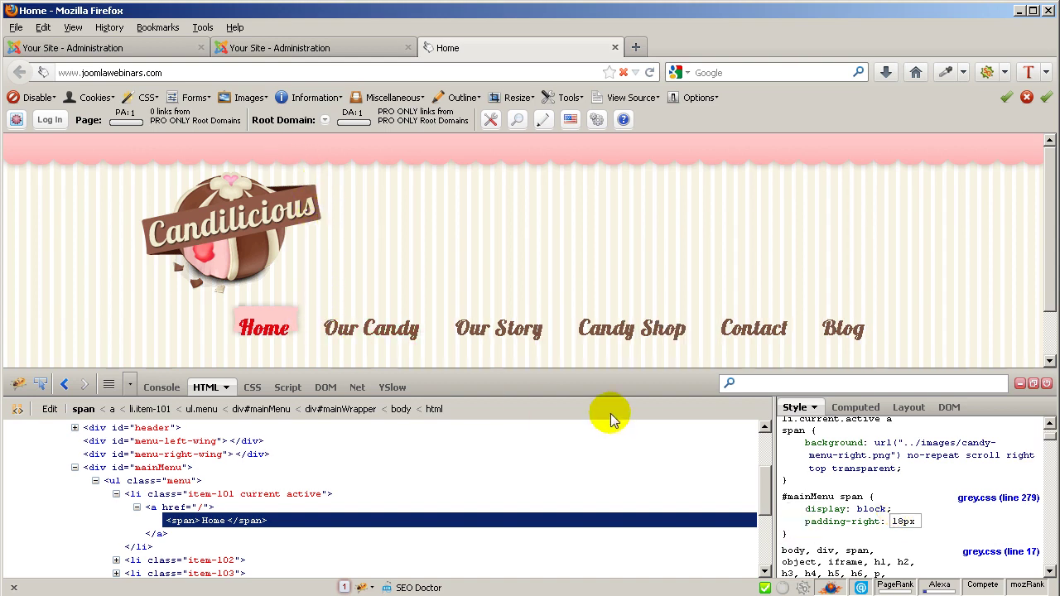
click(899, 521)
mouse_move(843, 522)
text(28)
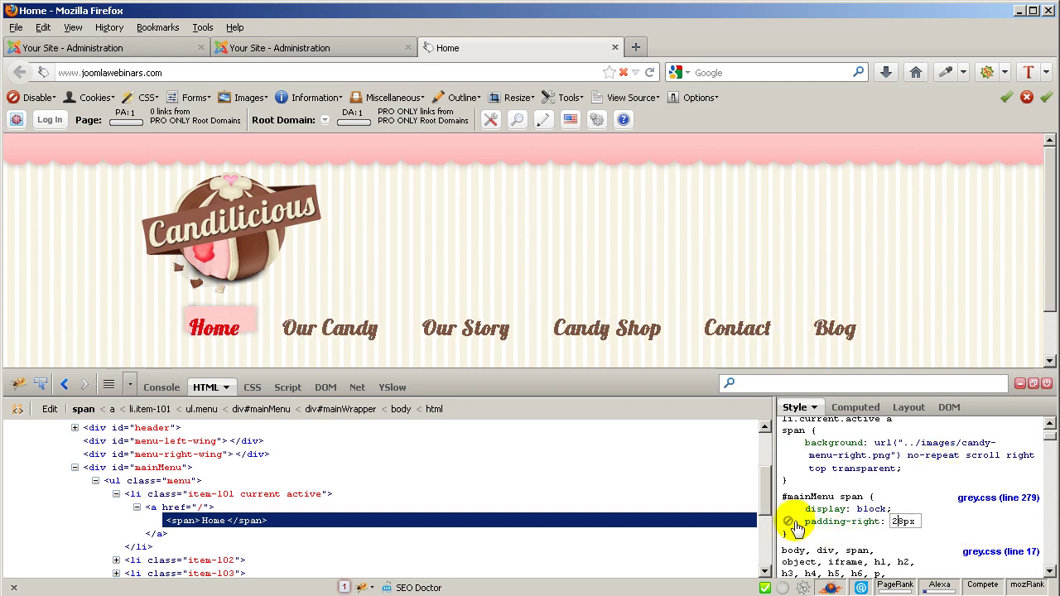
- Disable the span's padding-right and select the link inside menu item item-102
click(788, 522)
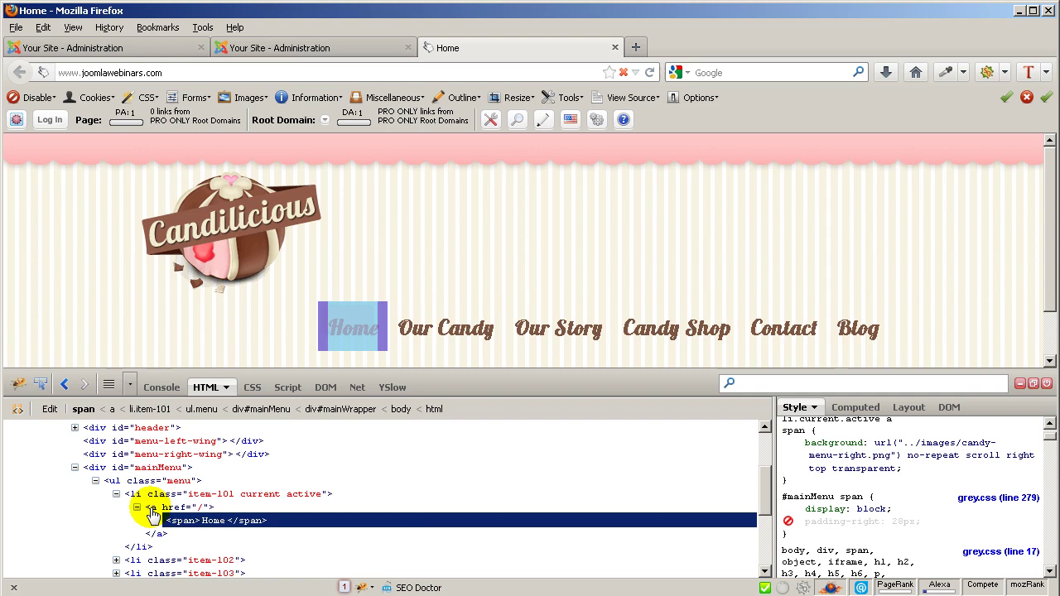
scroll(149, 509, down, 3)
click(115, 495)
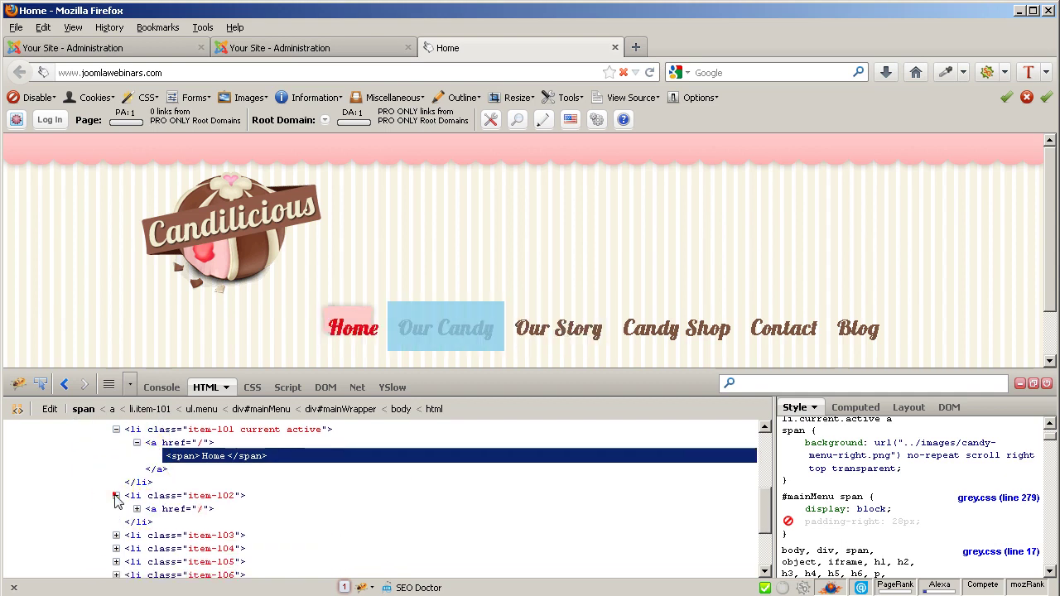
click(153, 509)
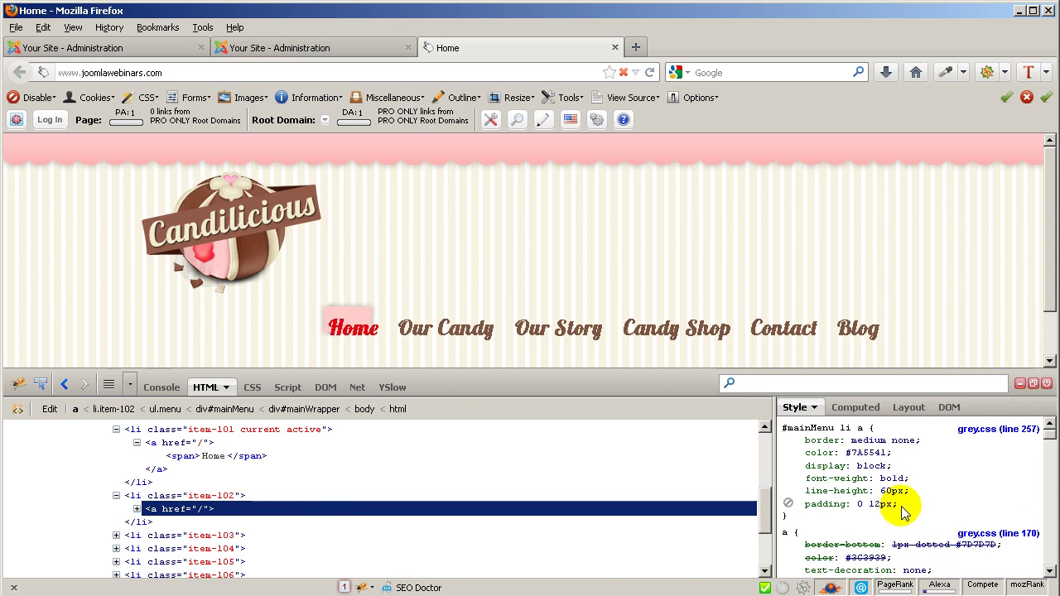
- Add margin: 0 20px 0 0 to #mainMenu li a, then disable it
click(925, 516)
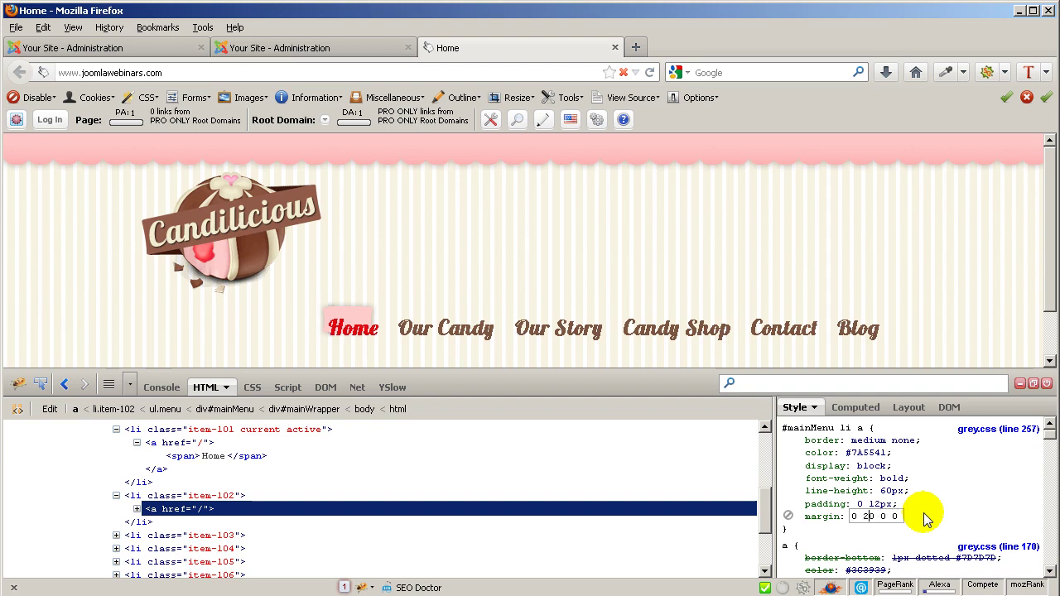
key(Return)
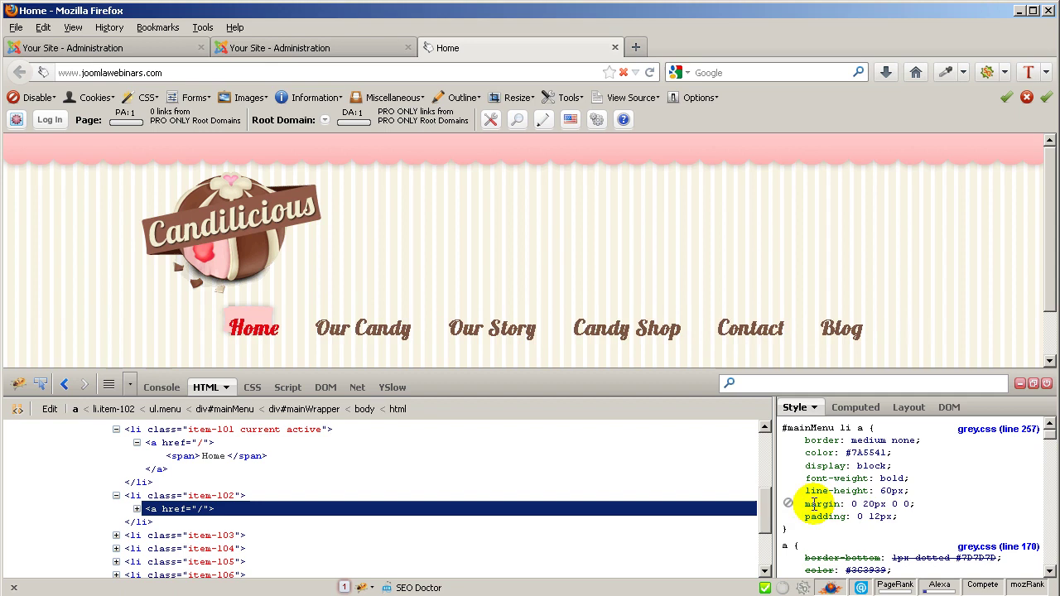
click(788, 503)
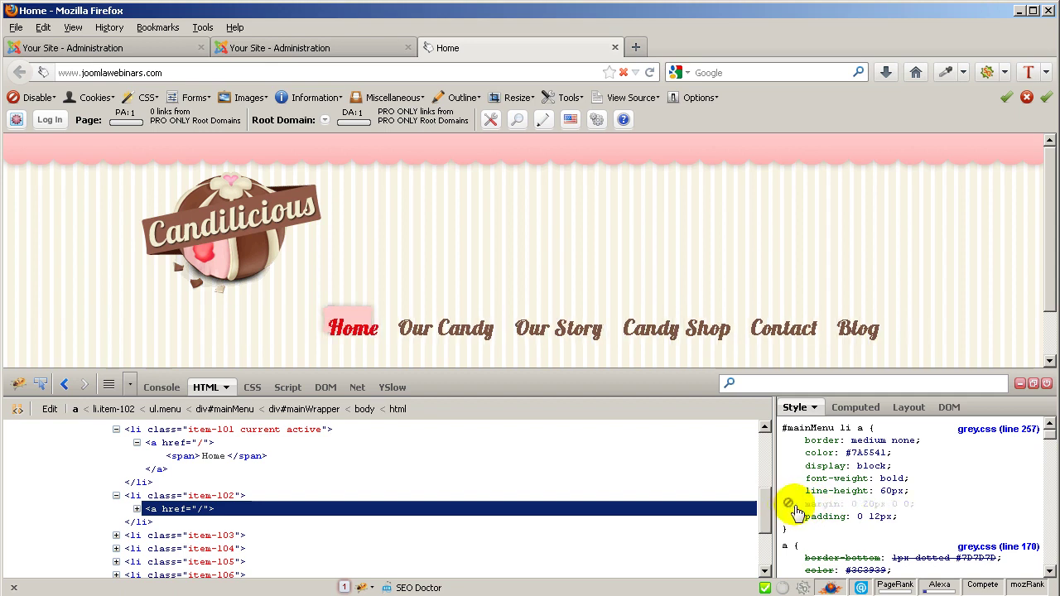
click(873, 516)
- Change the #mainMenu li a padding in Firebug to 0 20px
click(874, 516)
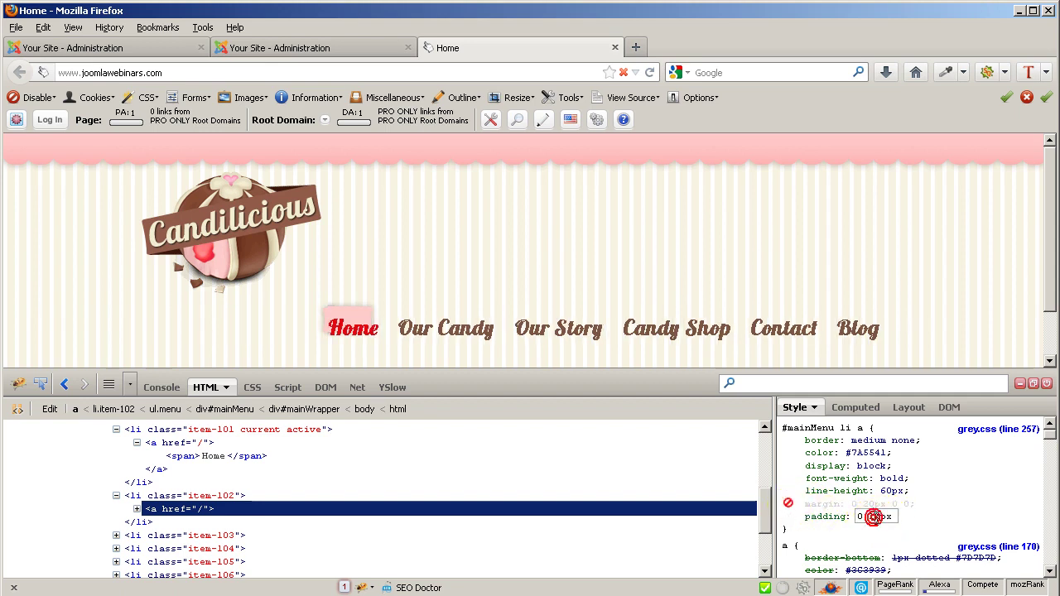
mouse_move(856, 478)
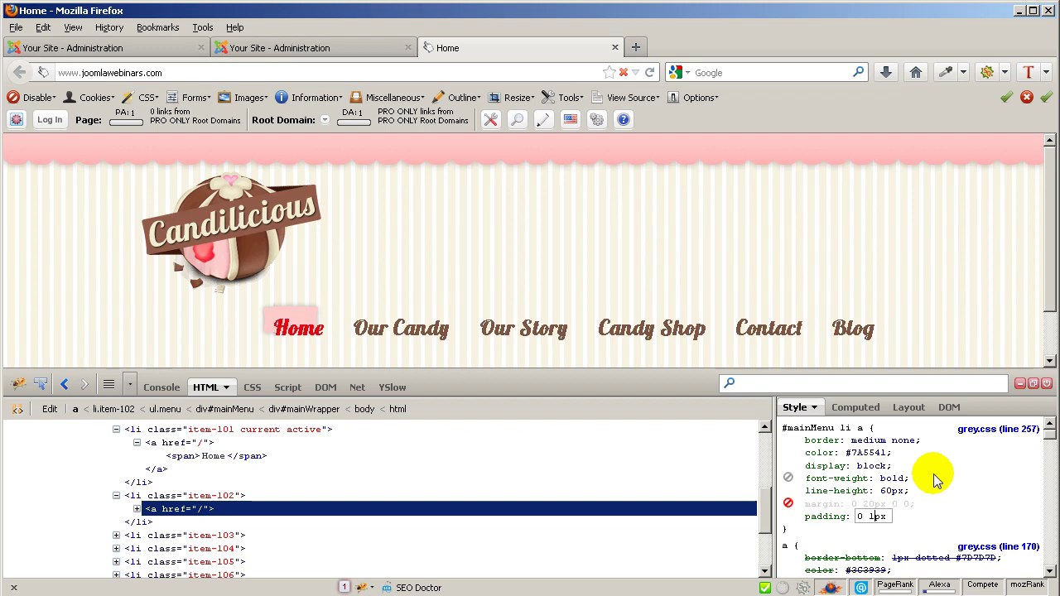
text(22)
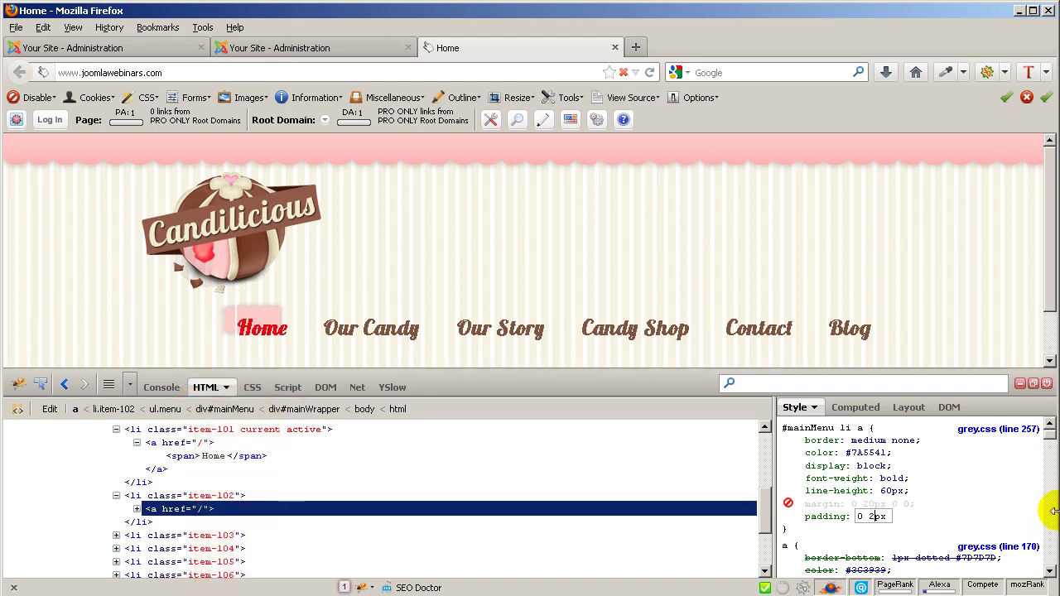
key(BackSpace)
text(0)
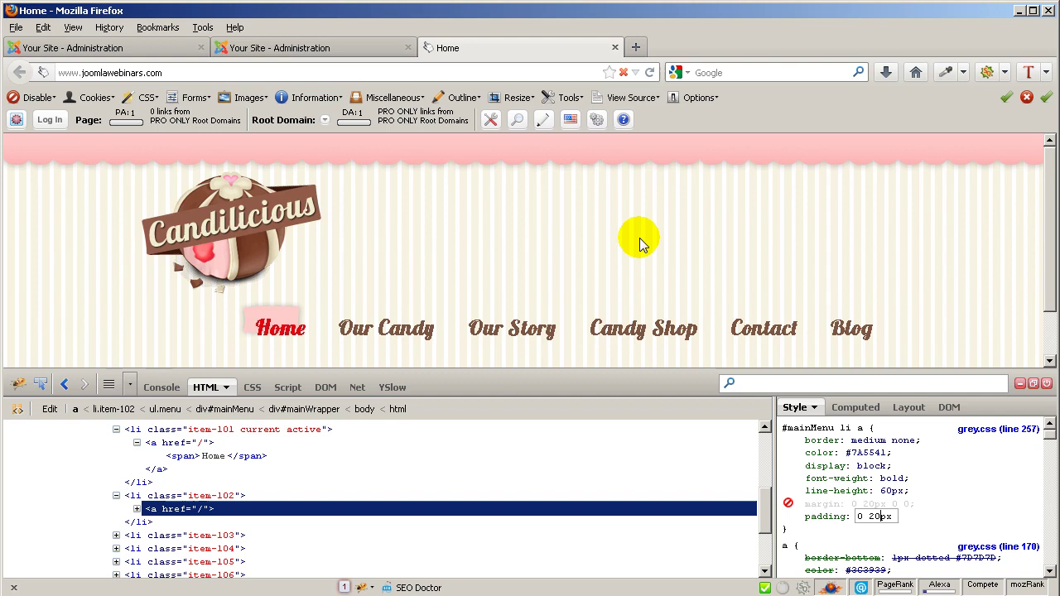
key(alt+Tab)
- Paste the Candilicious screenshot into a new Fireworks document and zoom onto the Home tab
key(alt+Tab)
key(alt+Tab)
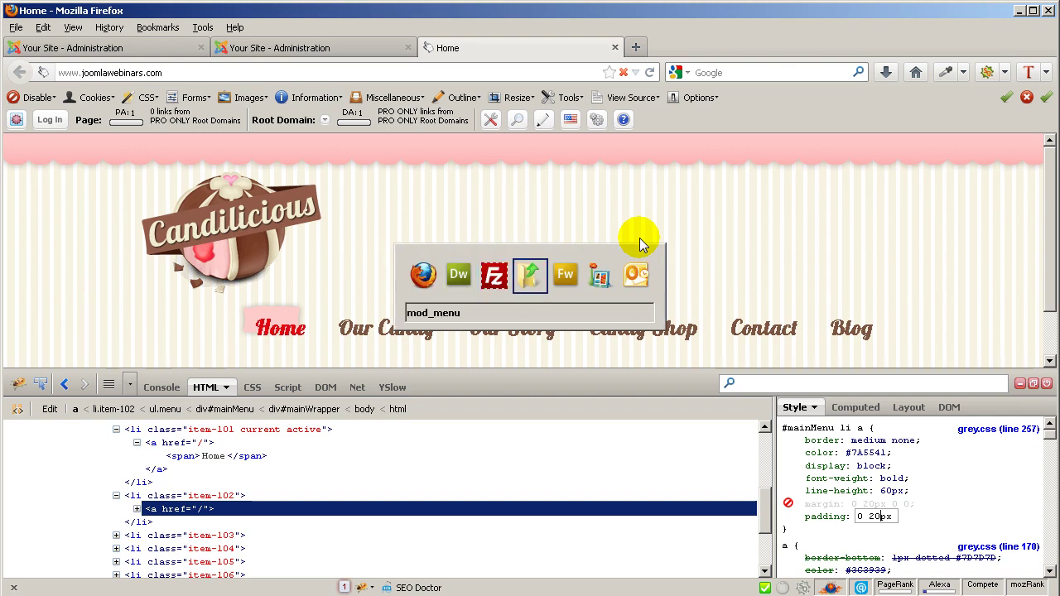
key(alt+Tab)
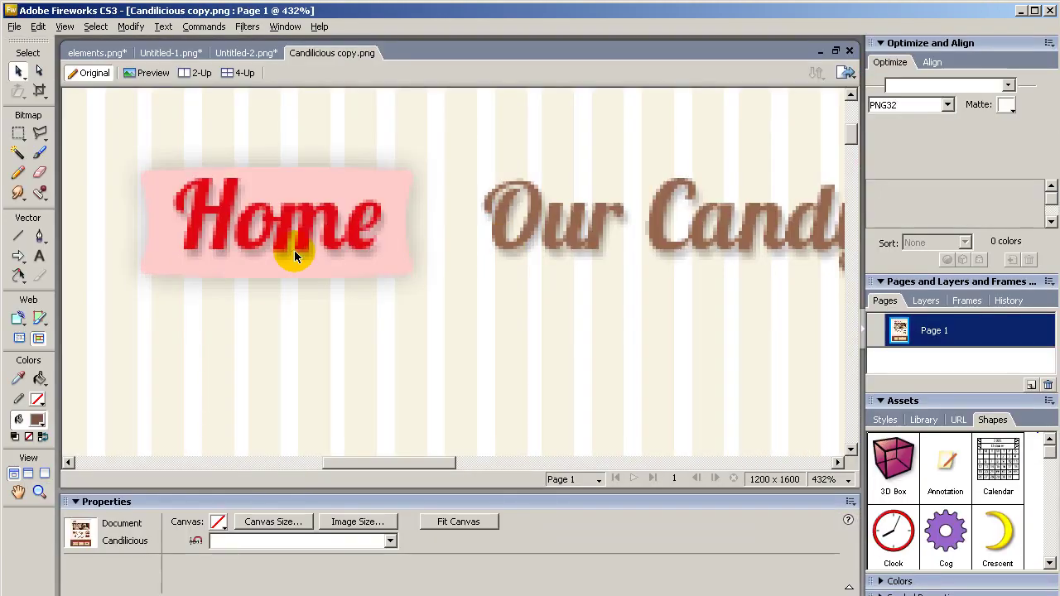
key(ctrl+n)
key(Return)
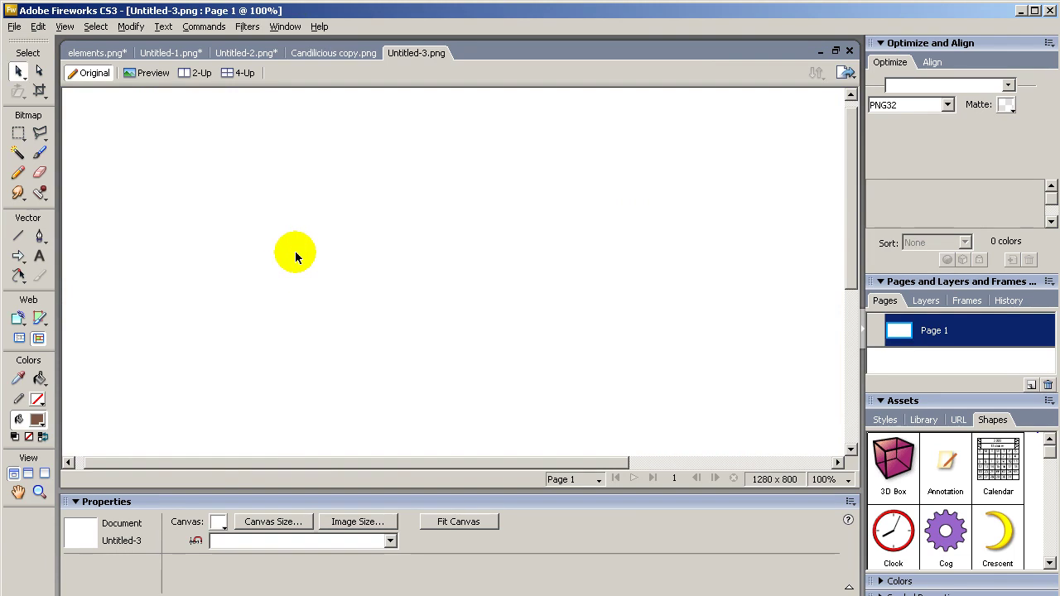
key(ctrl+v)
key(z)
drag(142, 272, 252, 336)
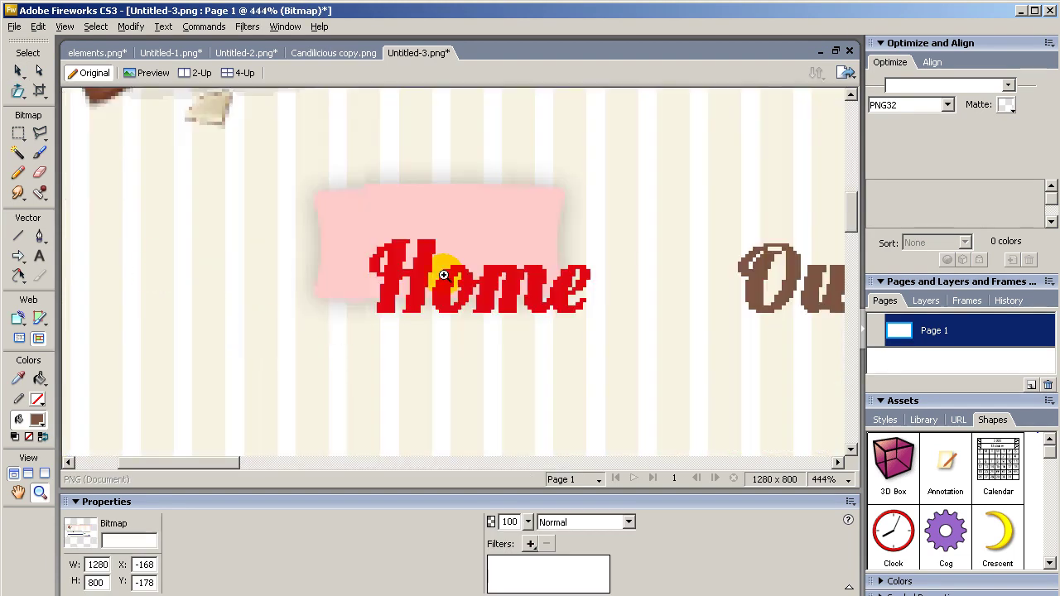
drag(279, 166, 549, 407)
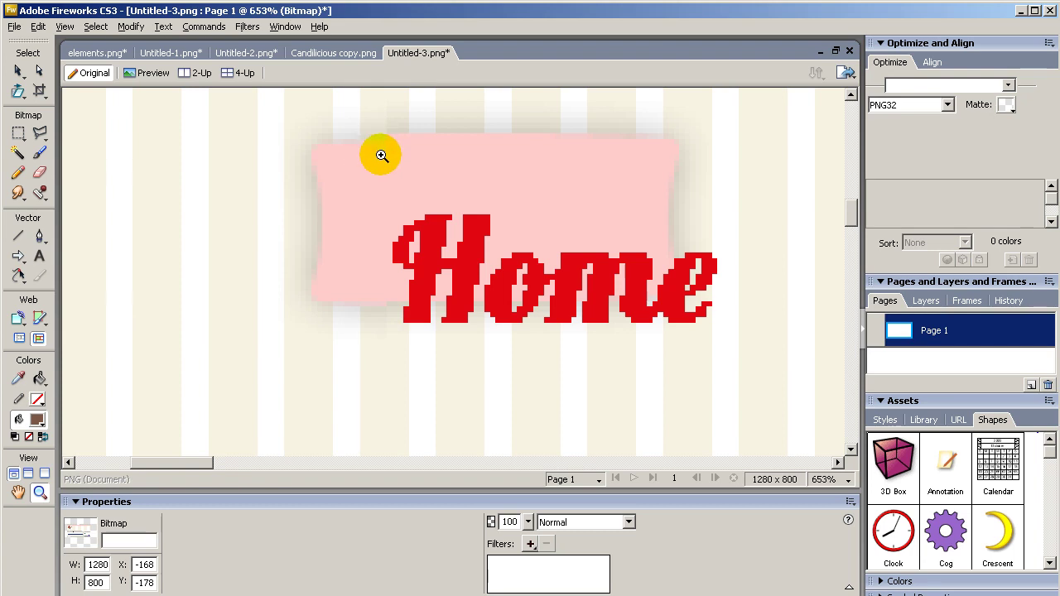
- Replace a stray arrow with a thin rectangle along the pink Home tab's top edge
click(18, 256)
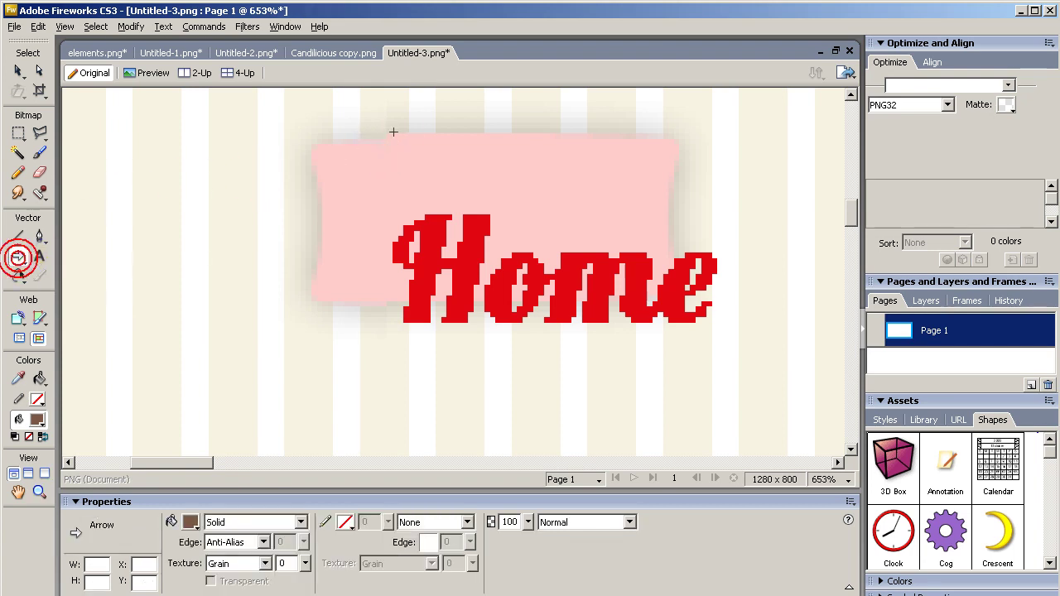
drag(403, 131, 307, 126)
key(v)
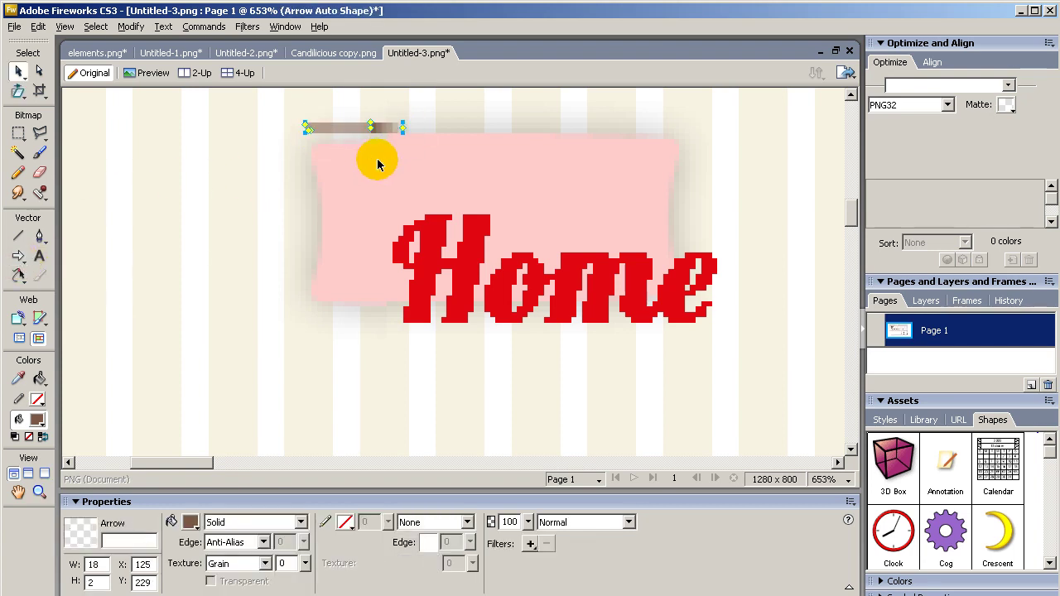
key(Delete)
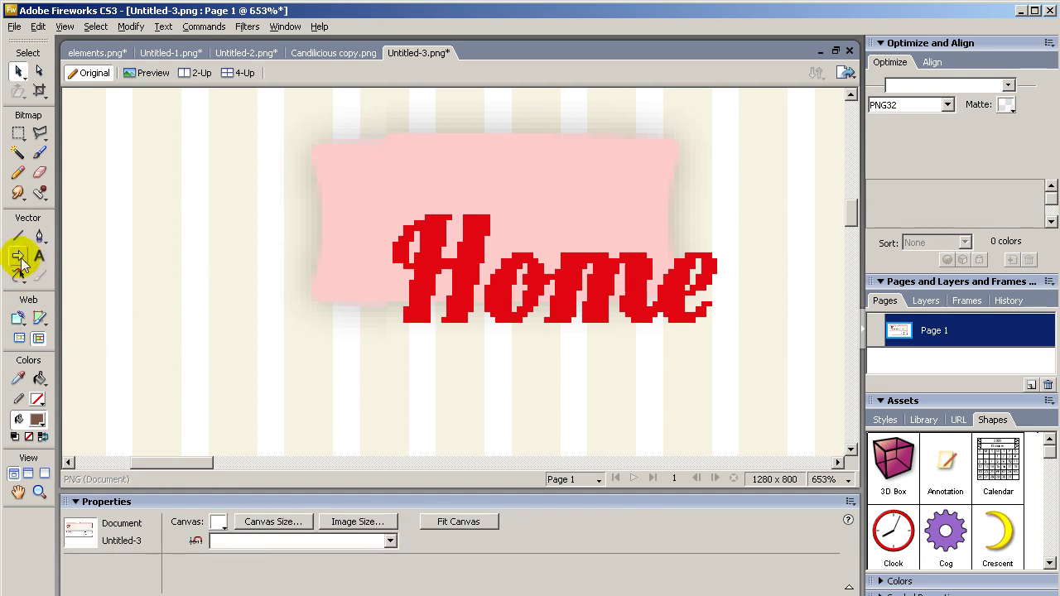
click(19, 256)
click(19, 256)
click(99, 272)
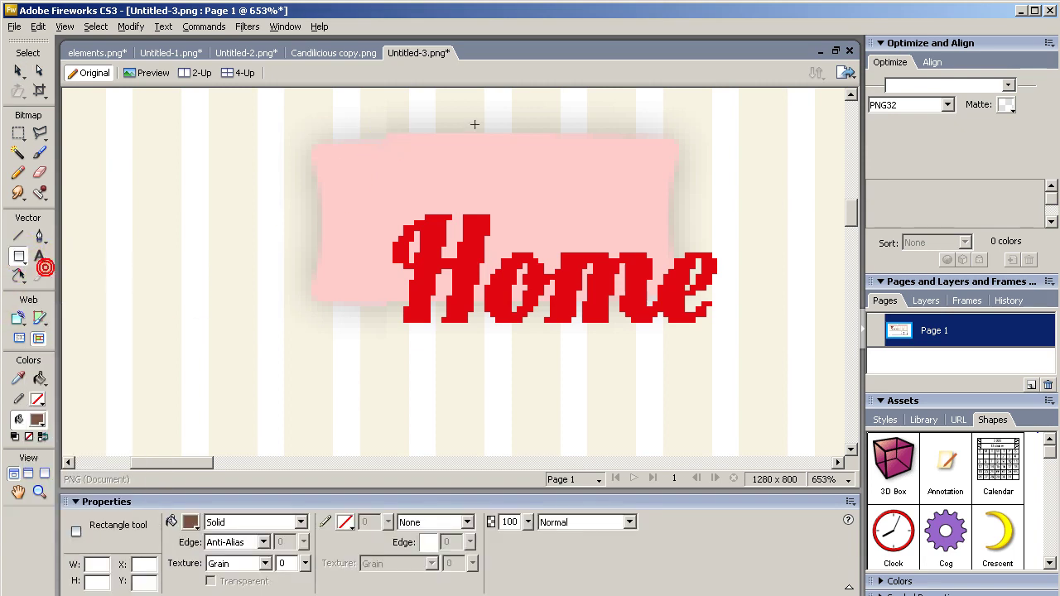
drag(437, 130, 311, 130)
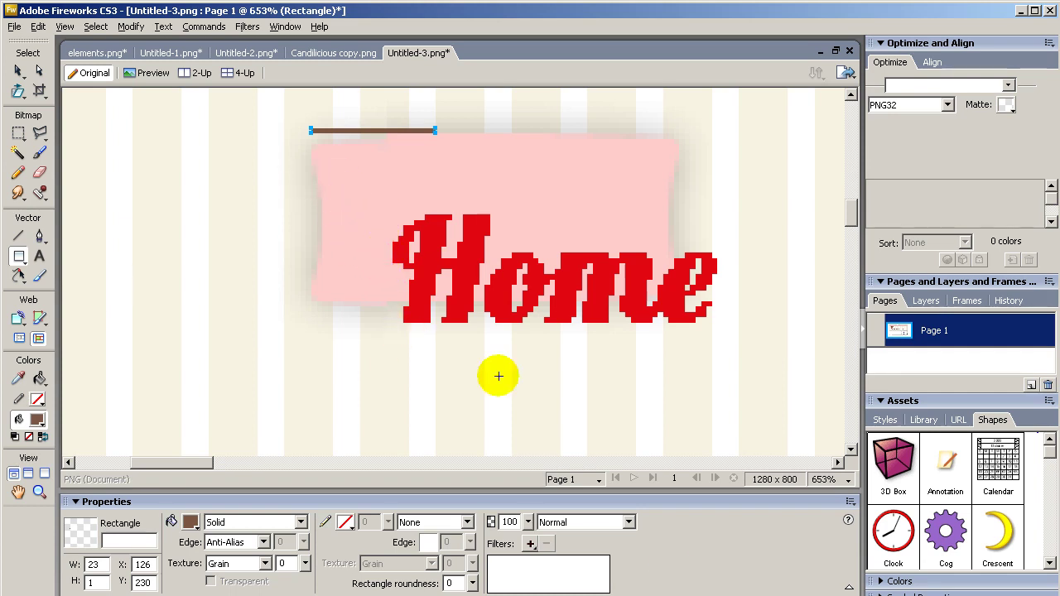
key(alt+Tab)
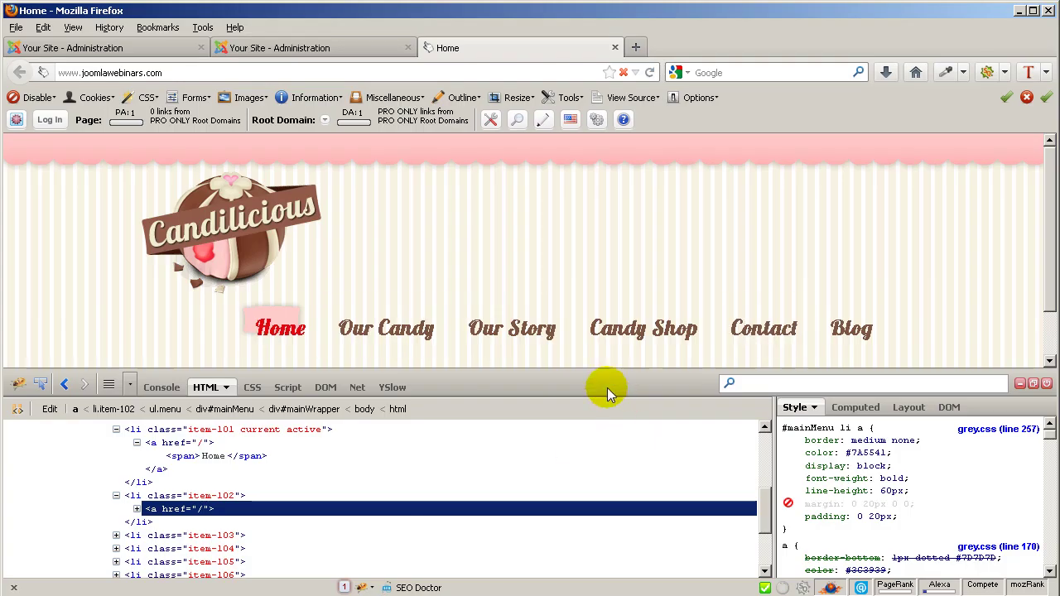
mouse_move(875, 516)
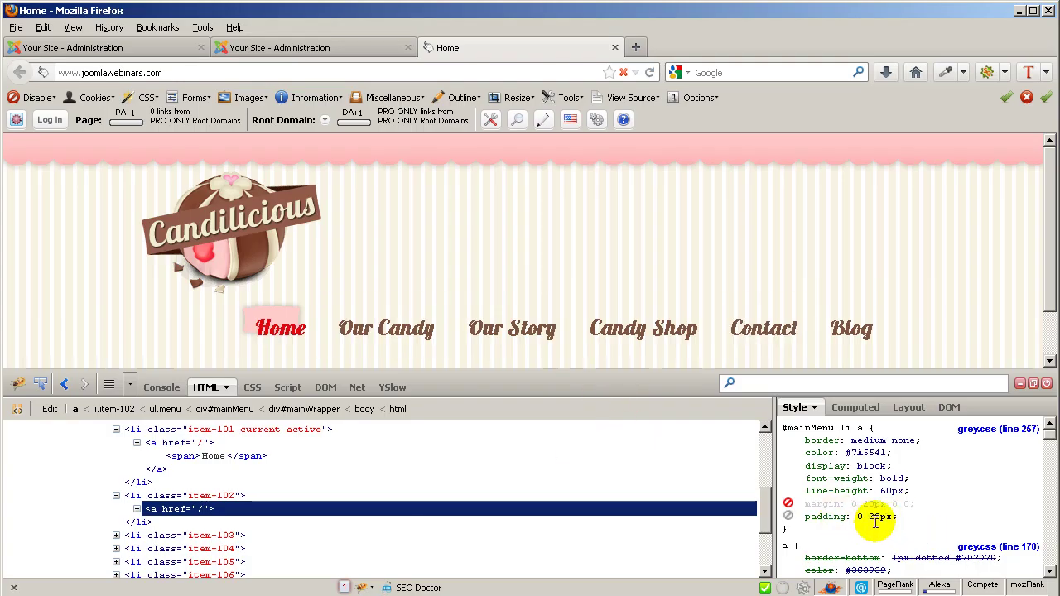
key(alt+Tab)
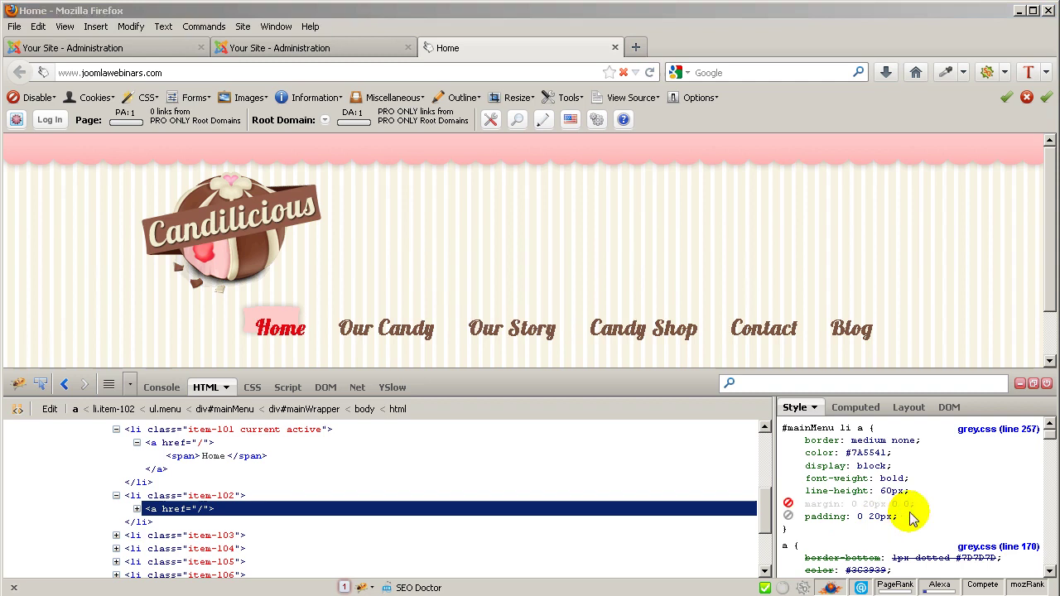
- Change line 263's #mainMenu li a padding in grey.css from 0 12px to 0 20px
key(alt+Tab)
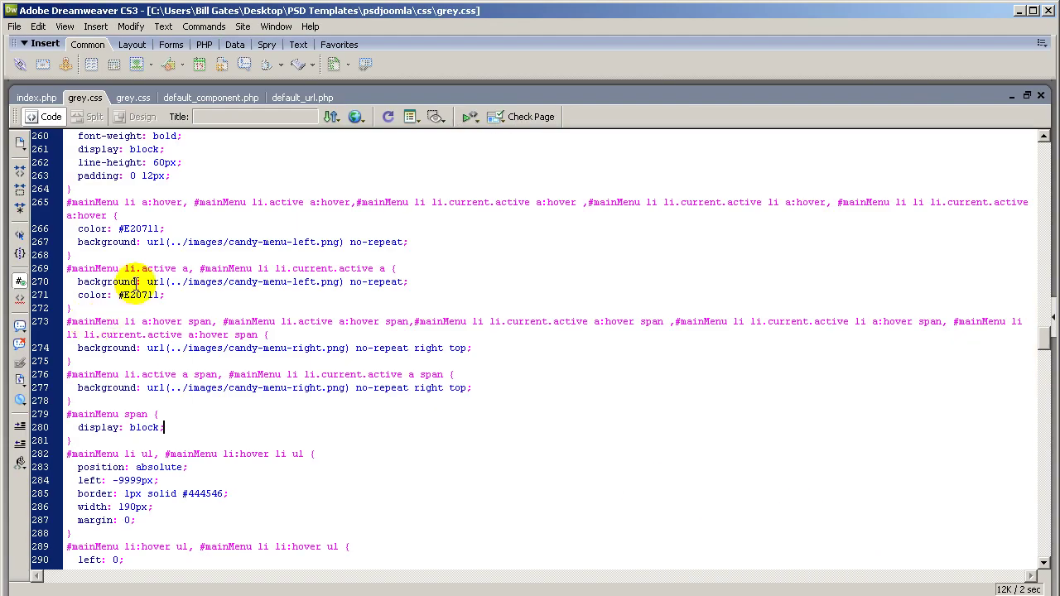
scroll(116, 265, up, 1)
scroll(158, 267, up, 1)
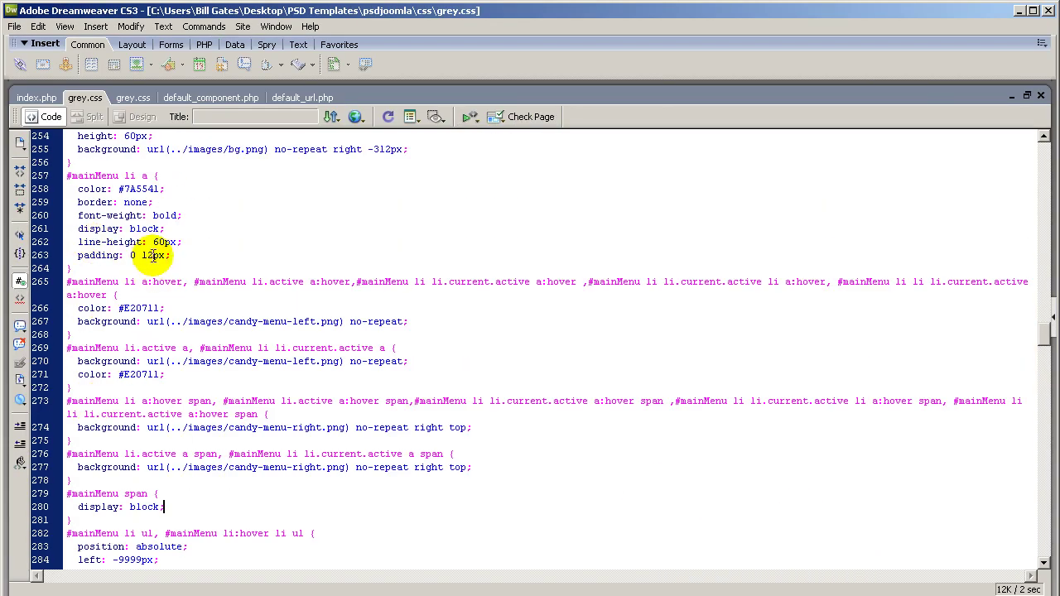
double_click(153, 255)
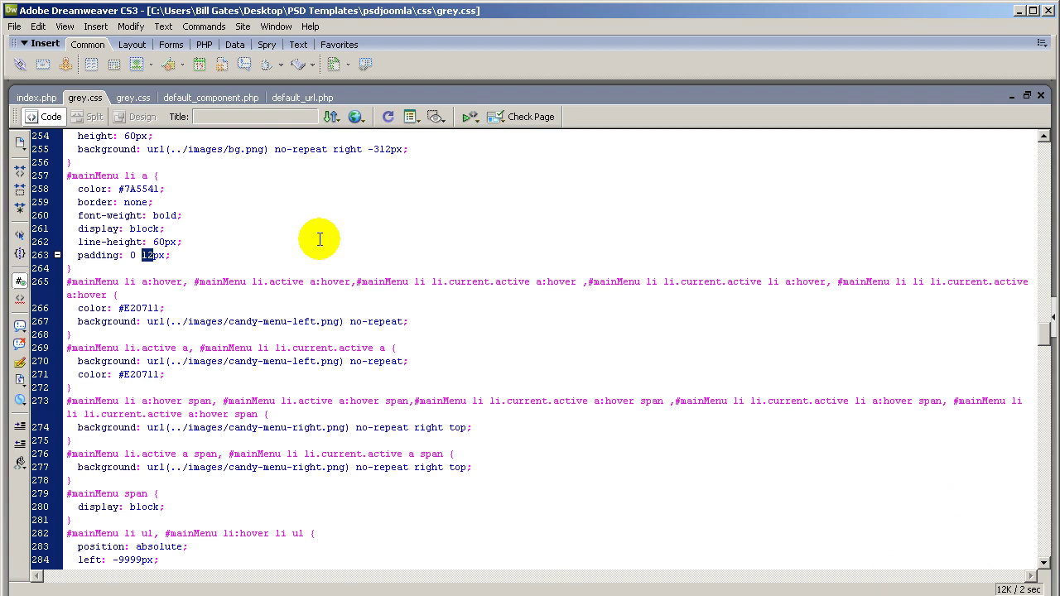
text(20)
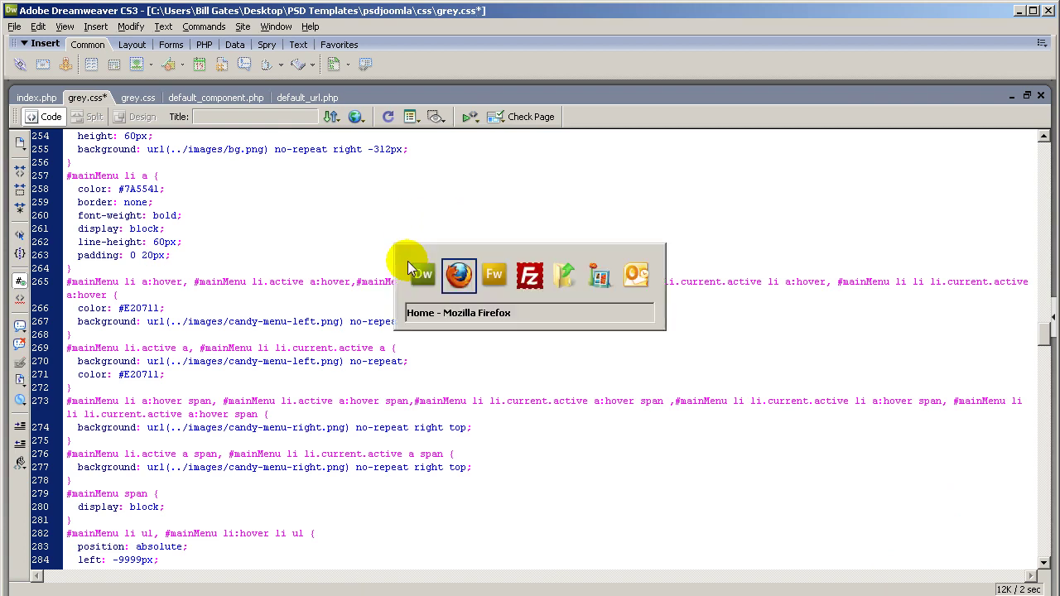
key(alt+Tab)
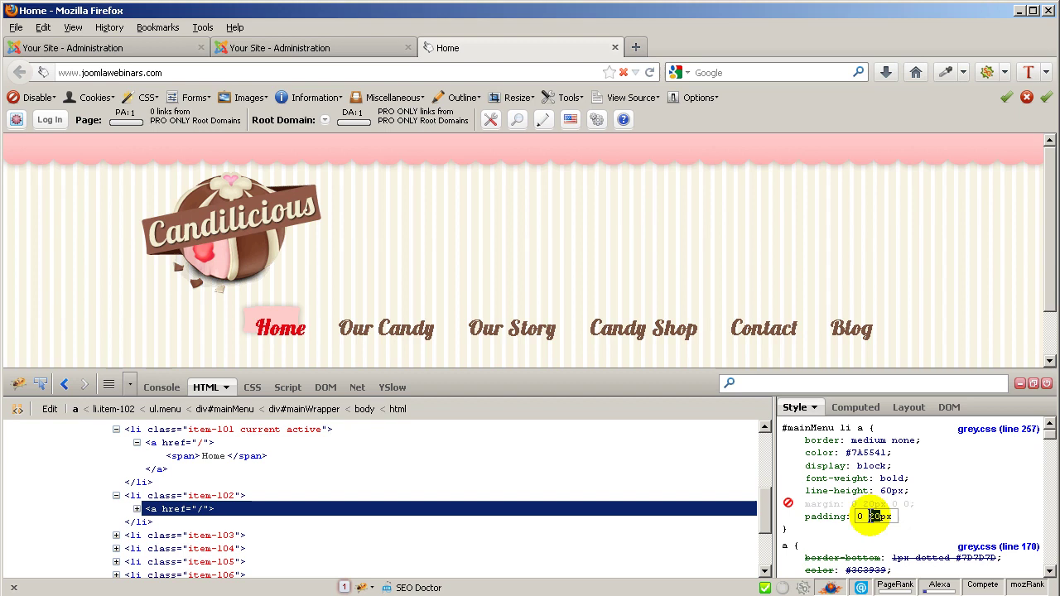
- Reload the page and set the Firebug link padding to 0 12px 0 20px, then copy it
double_click(873, 515)
click(649, 73)
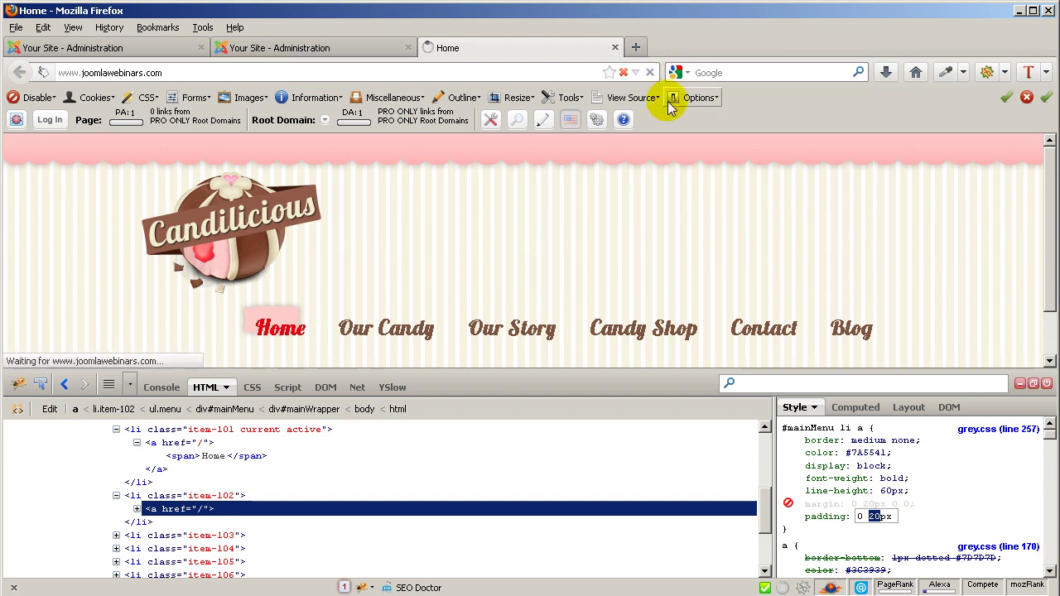
click(876, 504)
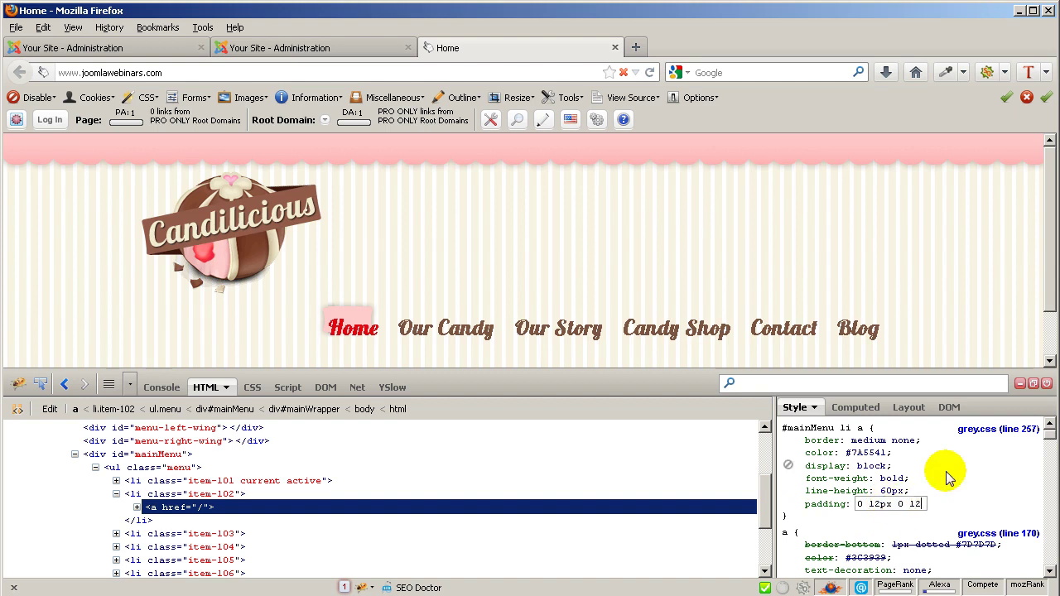
text(px)
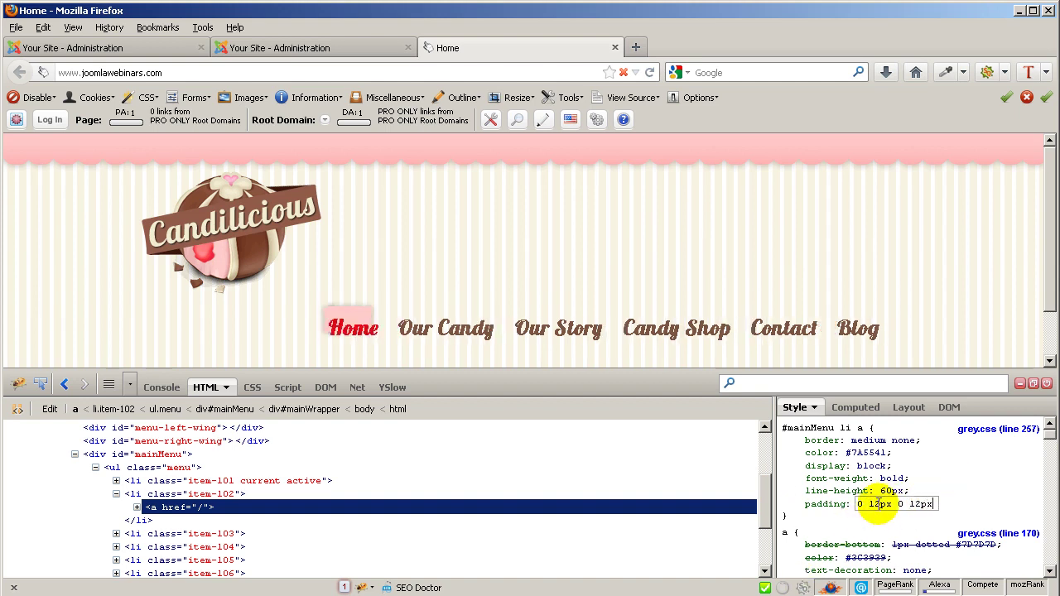
drag(872, 503, 880, 503)
text(8)
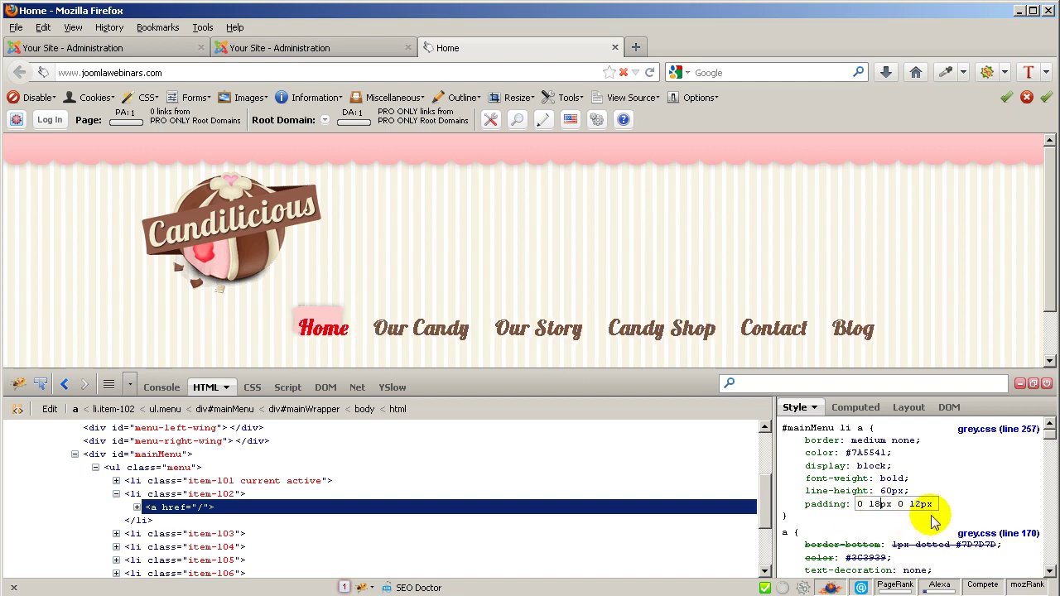
key(BackSpace)
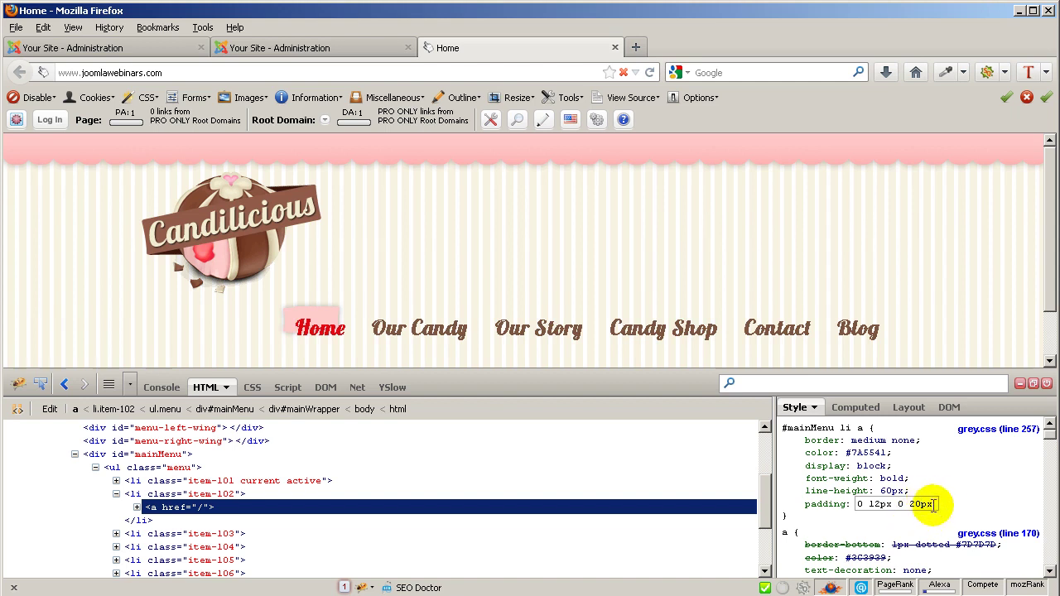
drag(932, 504, 855, 506)
key(ctrl+c)
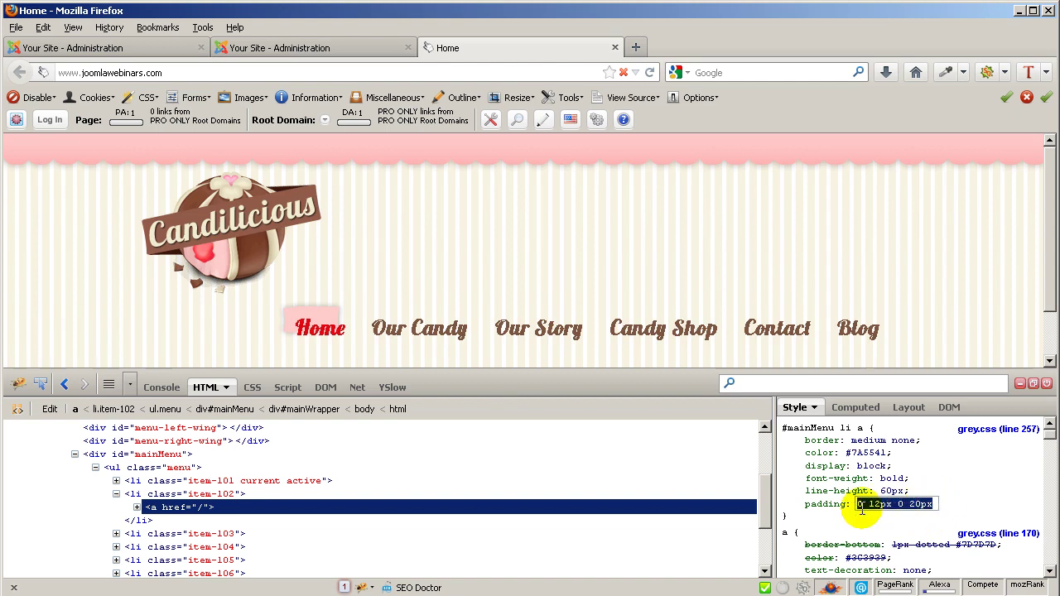
- Paste padding 0 12px 0 20px over line 263 in grey.css and save
key(alt+Tab)
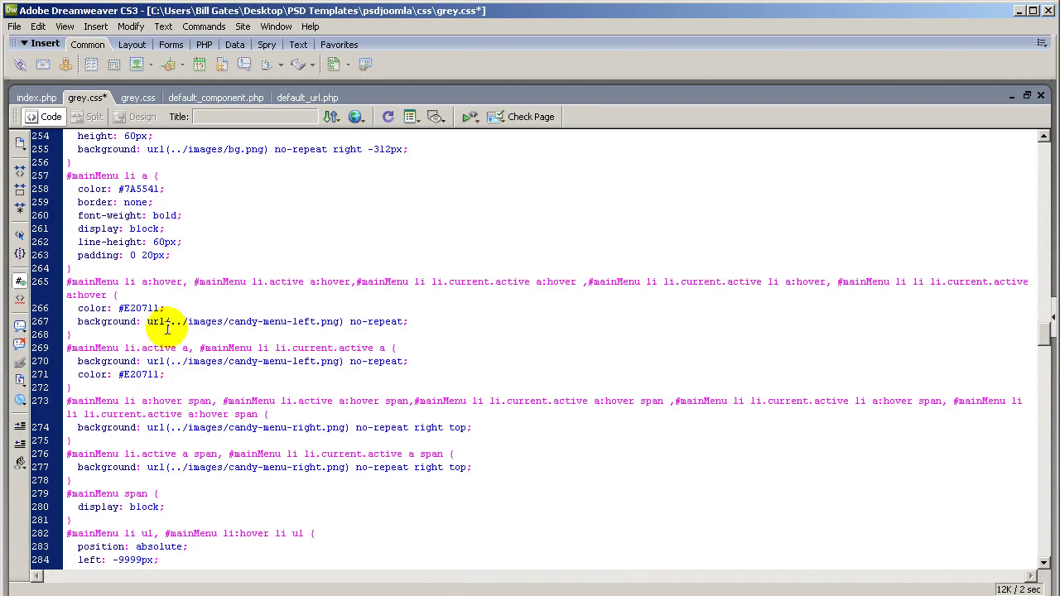
drag(166, 255, 130, 257)
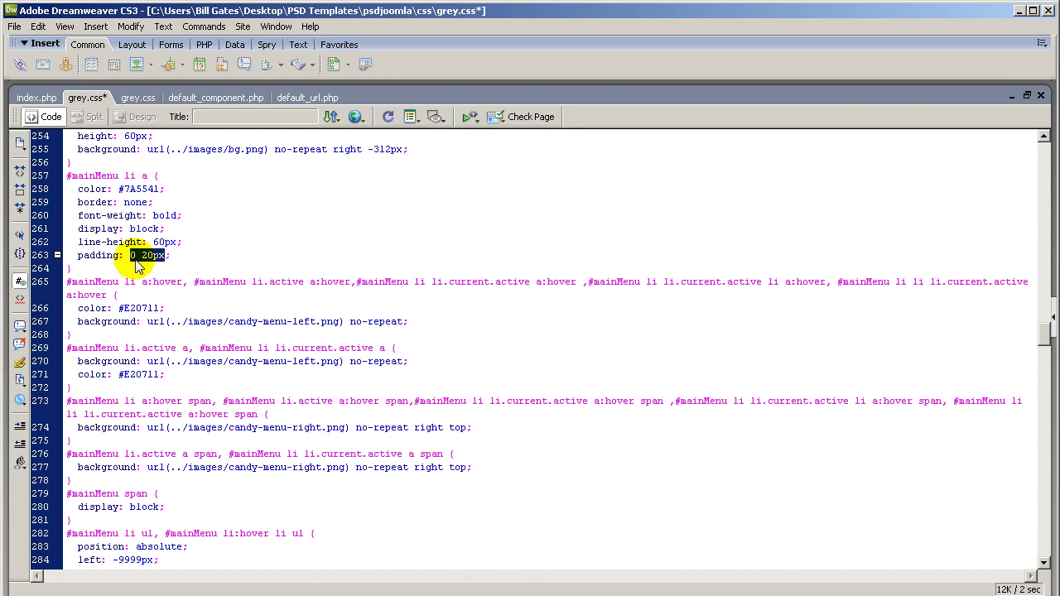
key(ctrl+v)
key(ctrl+s)
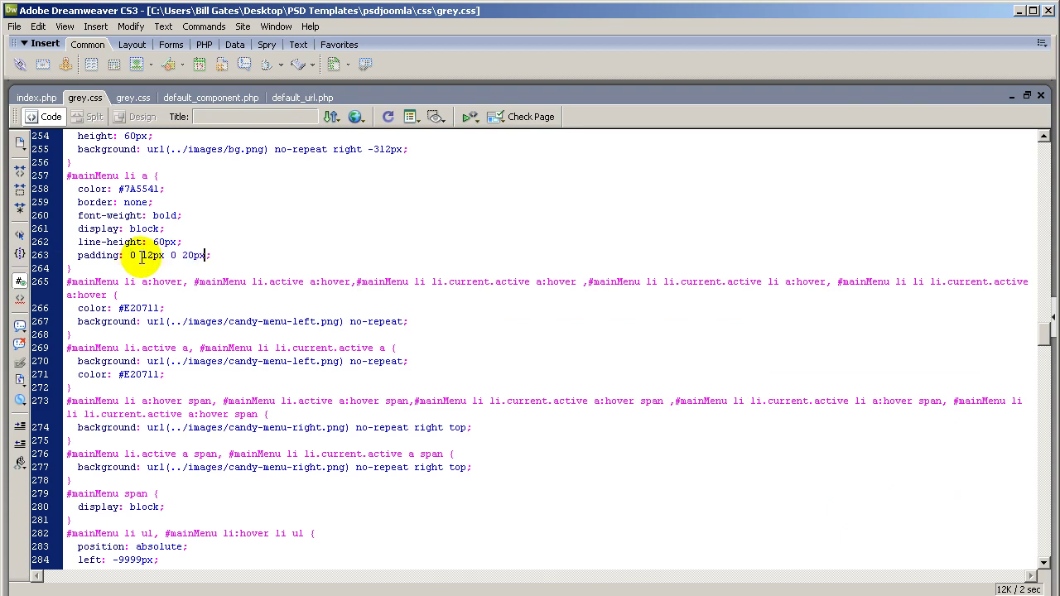
- Try a padding-top on the Our Candy span in Firebug, then disable it
key(alt+Tab)
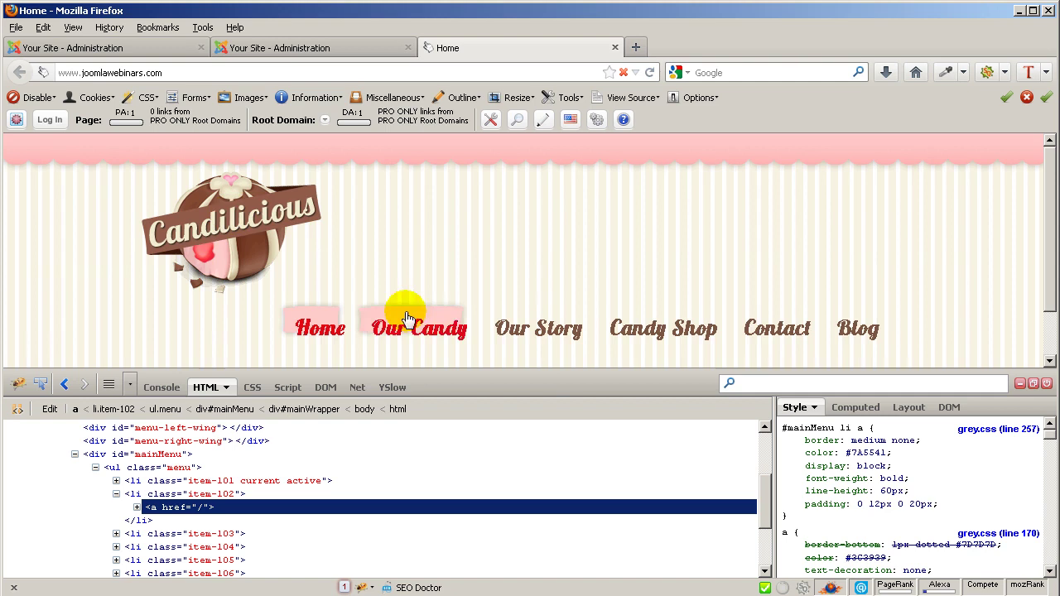
scroll(315, 323, down, 1)
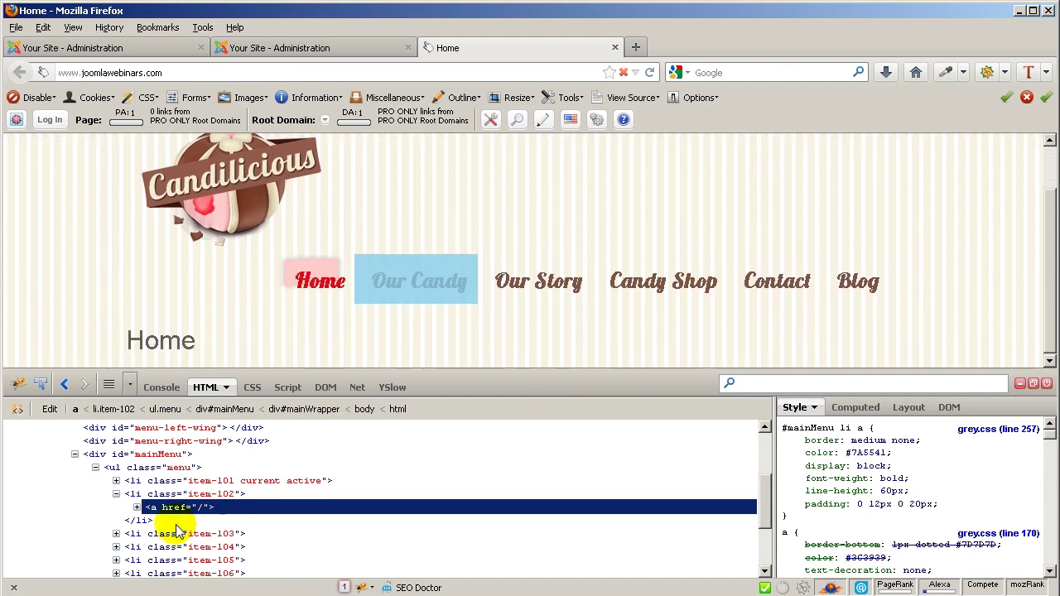
click(138, 507)
click(178, 520)
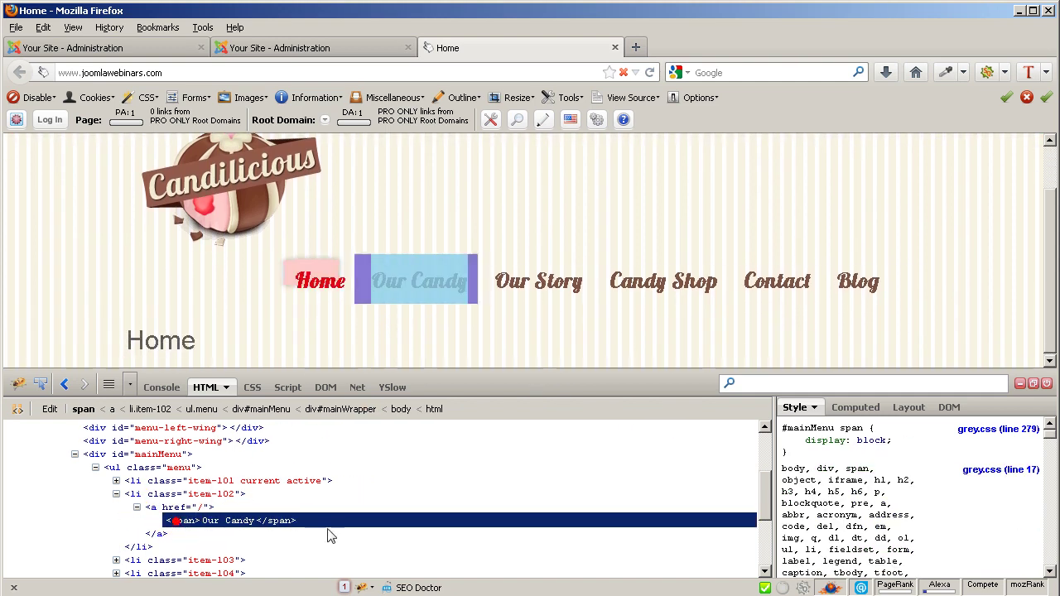
click(909, 443)
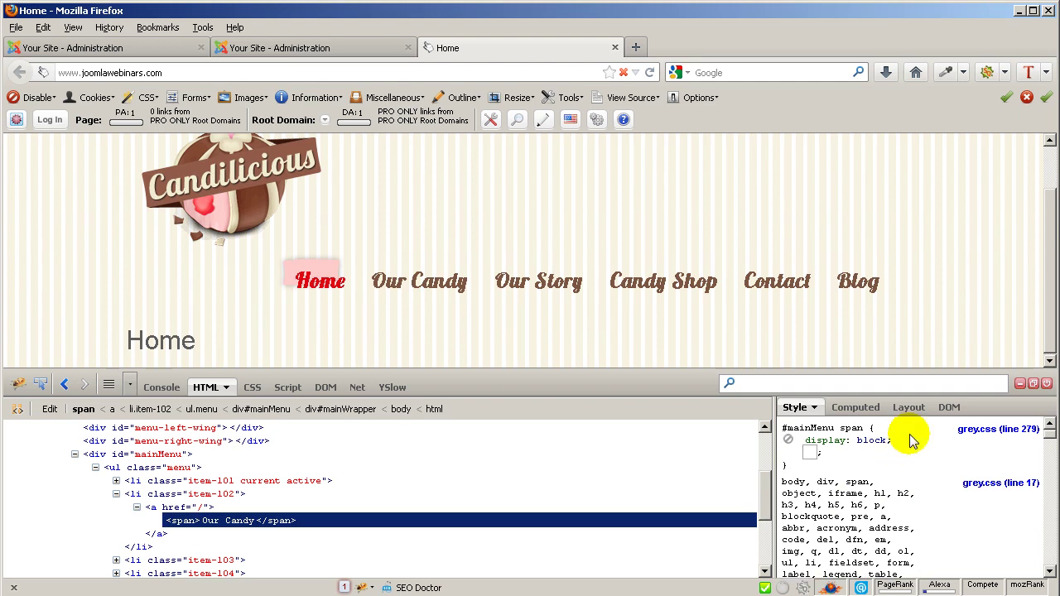
text(pa)
key(Tab)
click(840, 454)
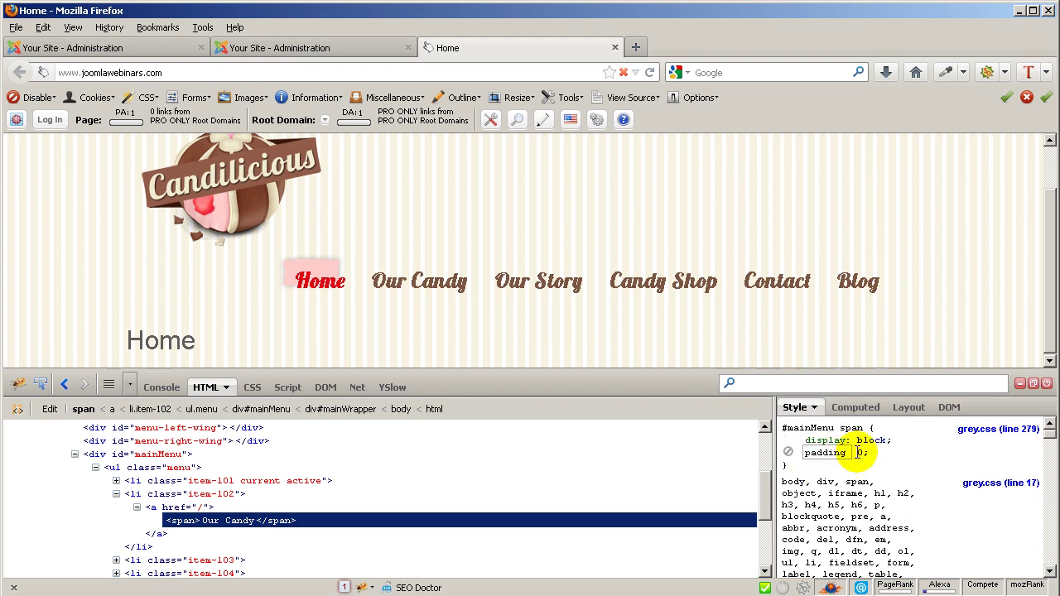
text(-)
key(Tab)
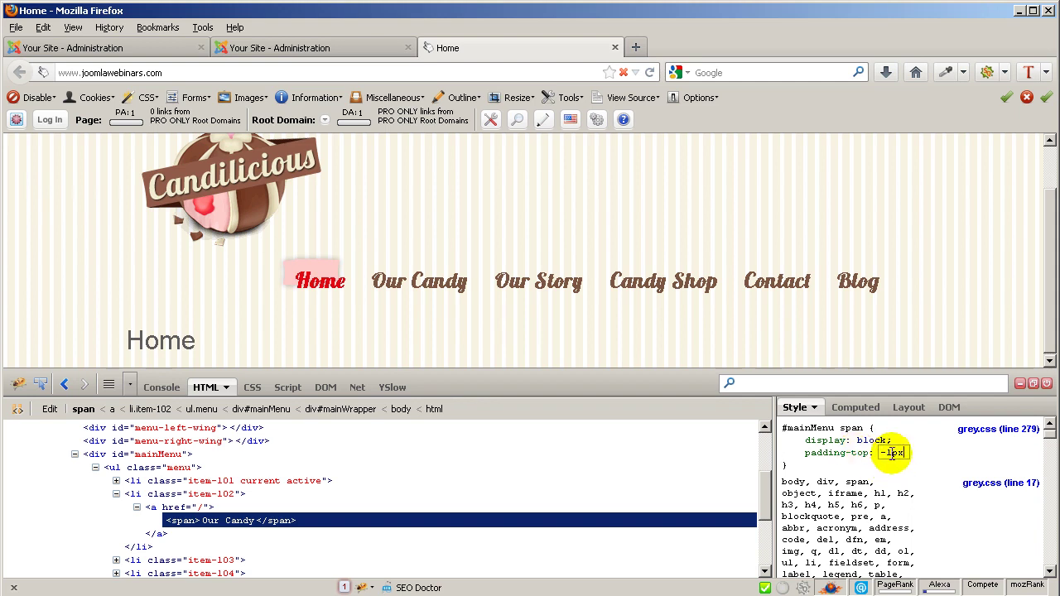
drag(891, 452, 854, 423)
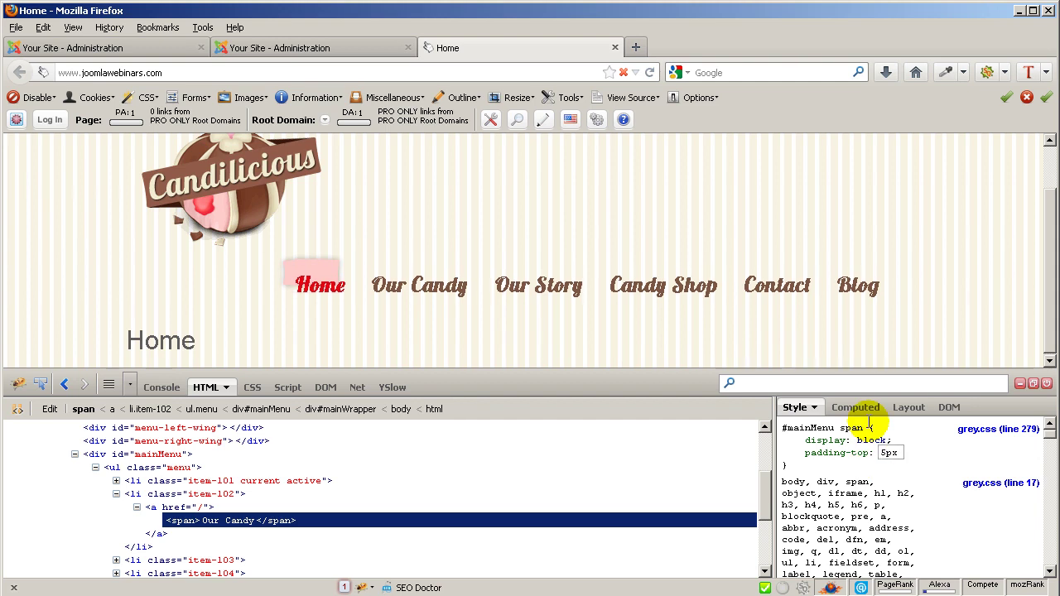
click(788, 453)
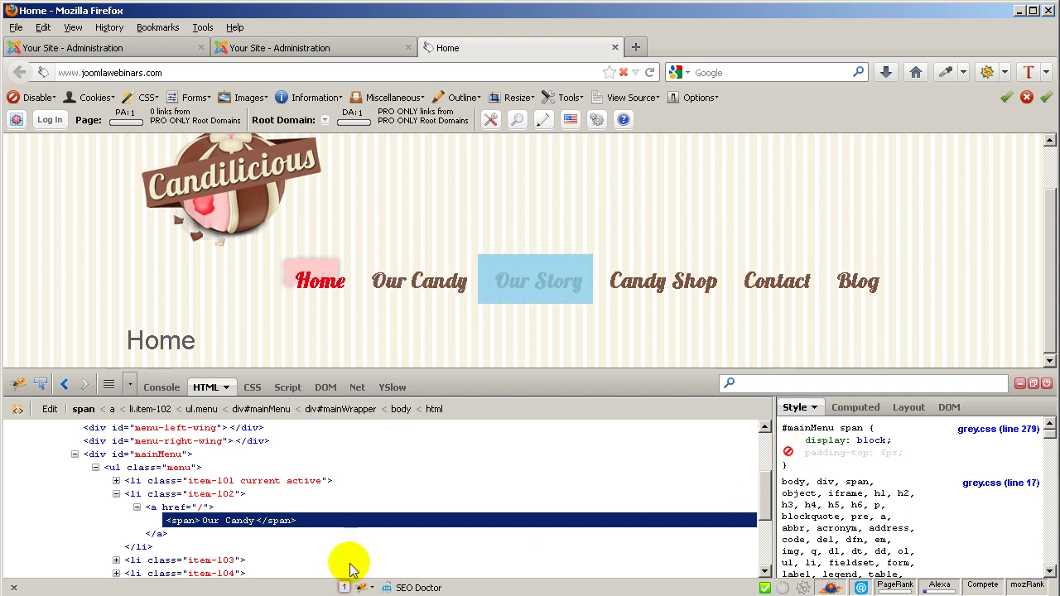
- Set the Our Candy link padding in Firebug to 1px 12px 0 20px and copy it
click(153, 508)
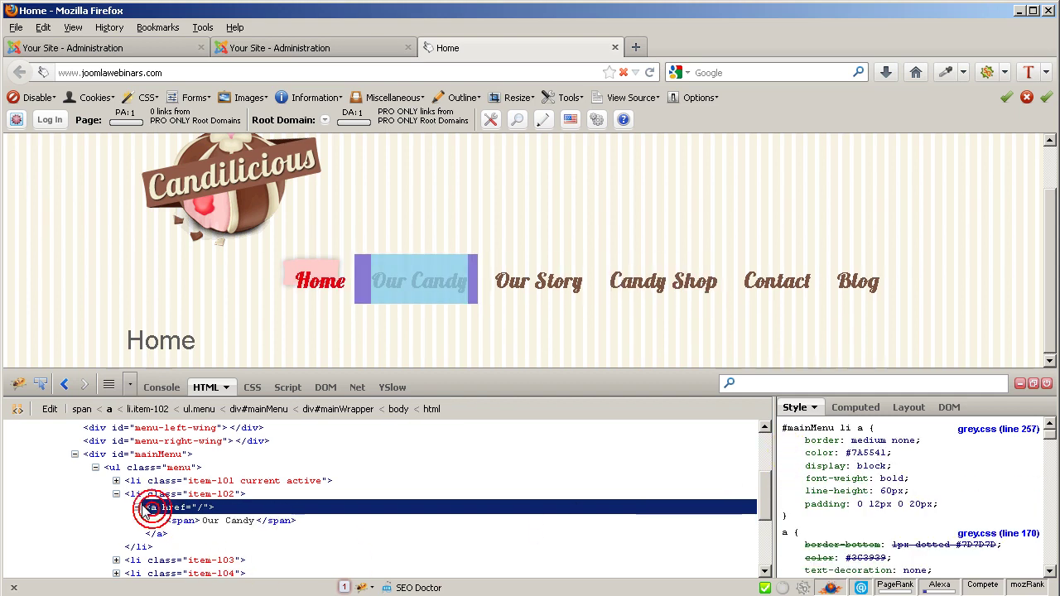
click(865, 503)
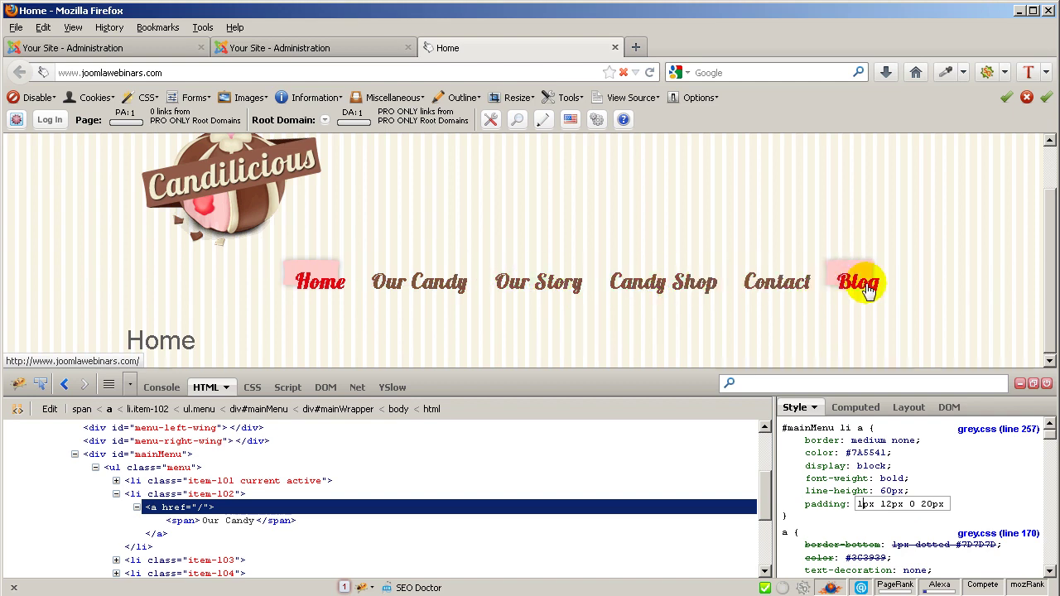
drag(948, 504, 854, 504)
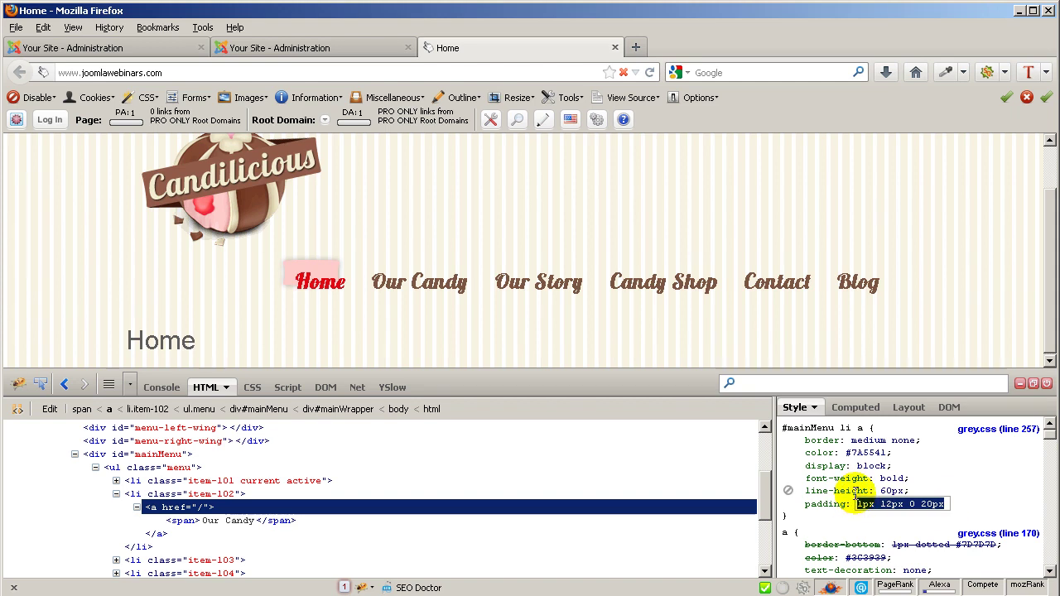
- Paste padding 1px 12px 0 20px into grey.css line 263 and save
key(alt+Tab)
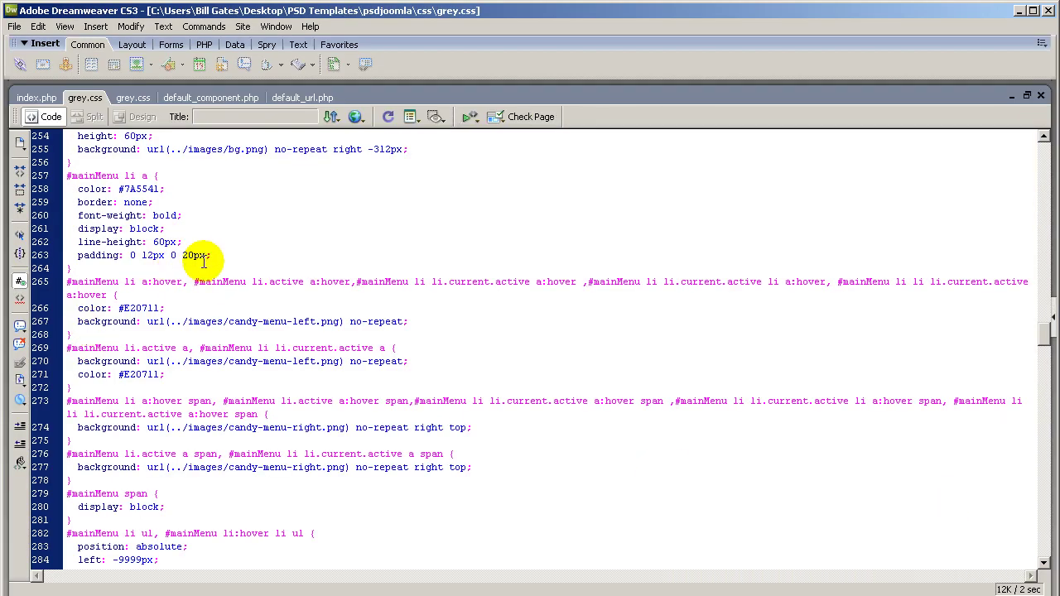
drag(206, 258, 131, 257)
text(1px 12px 0 20px)
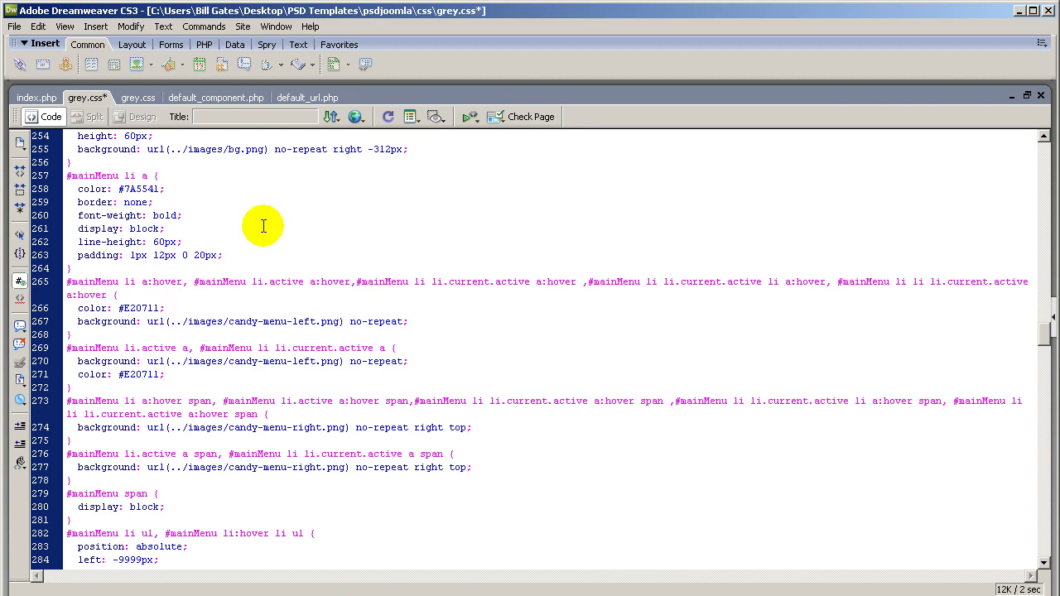
key(ctrl+s)
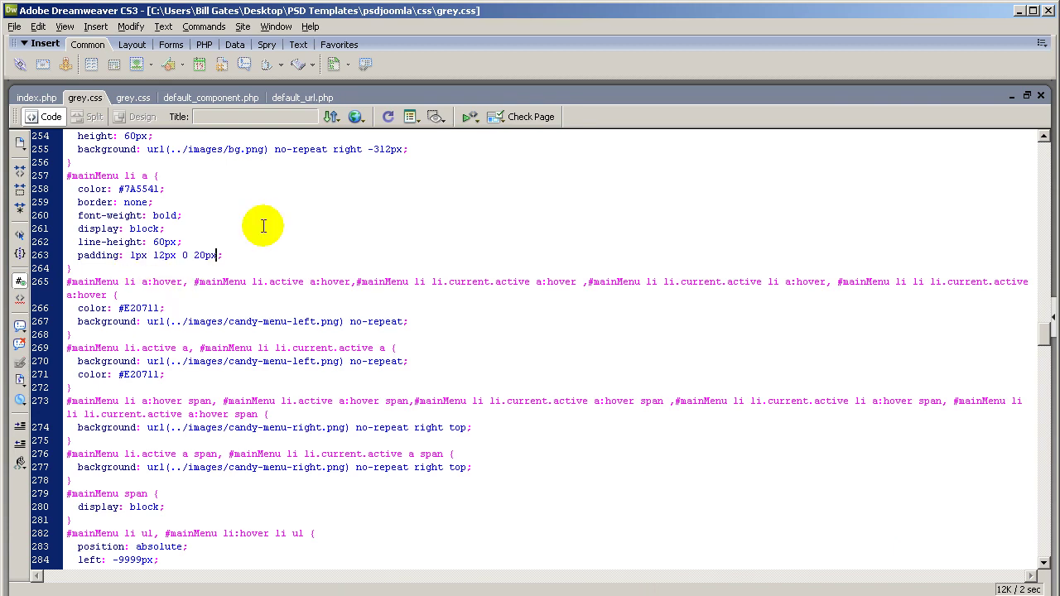
key(alt+Tab)
- Reload the page and edit the menu link padding value in Firebug's Style panel
key(F5)
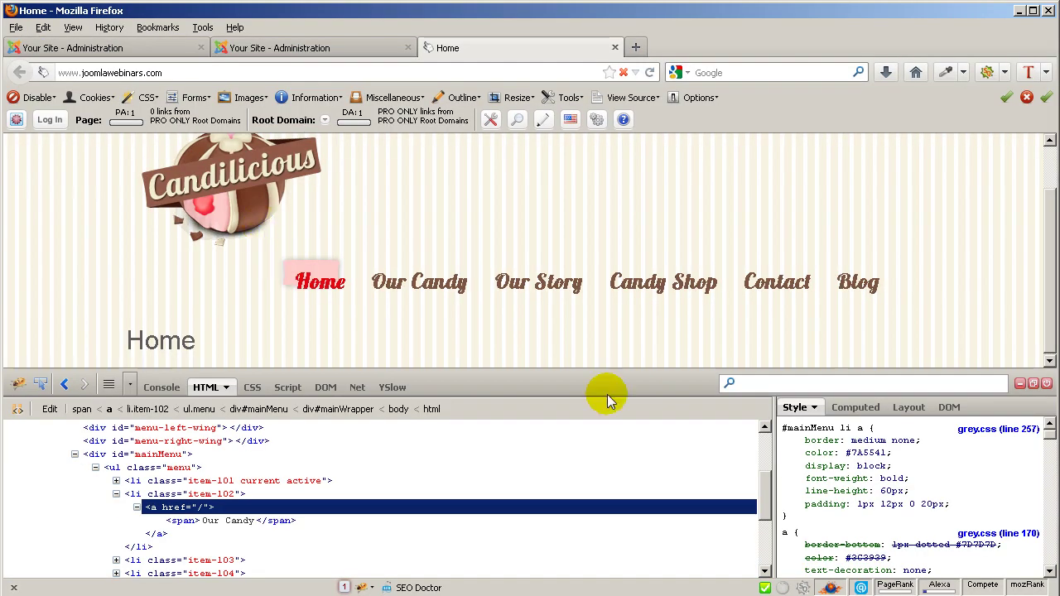
click(872, 509)
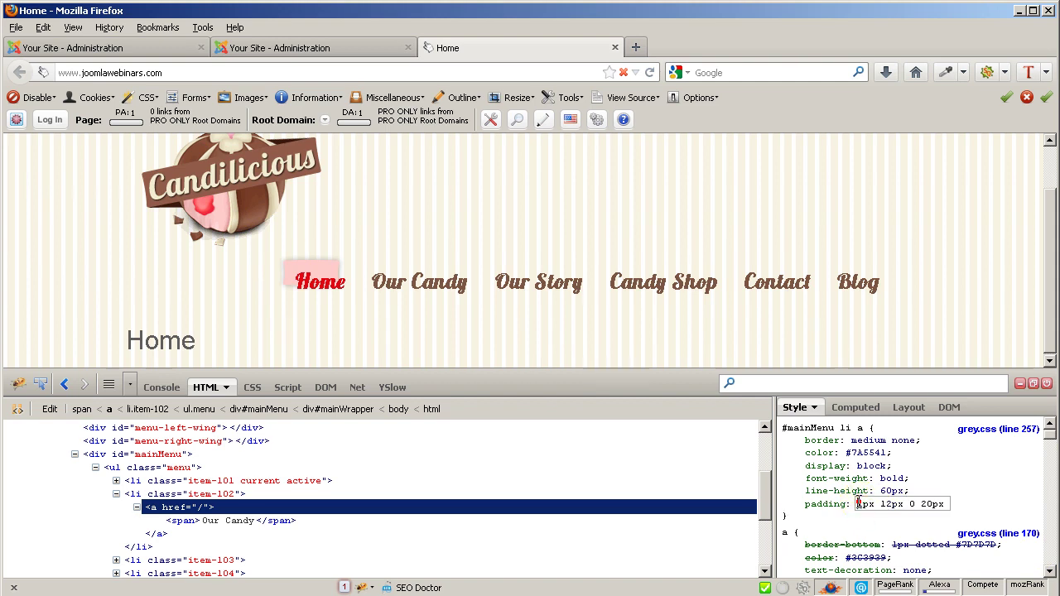
drag(909, 518, 929, 515)
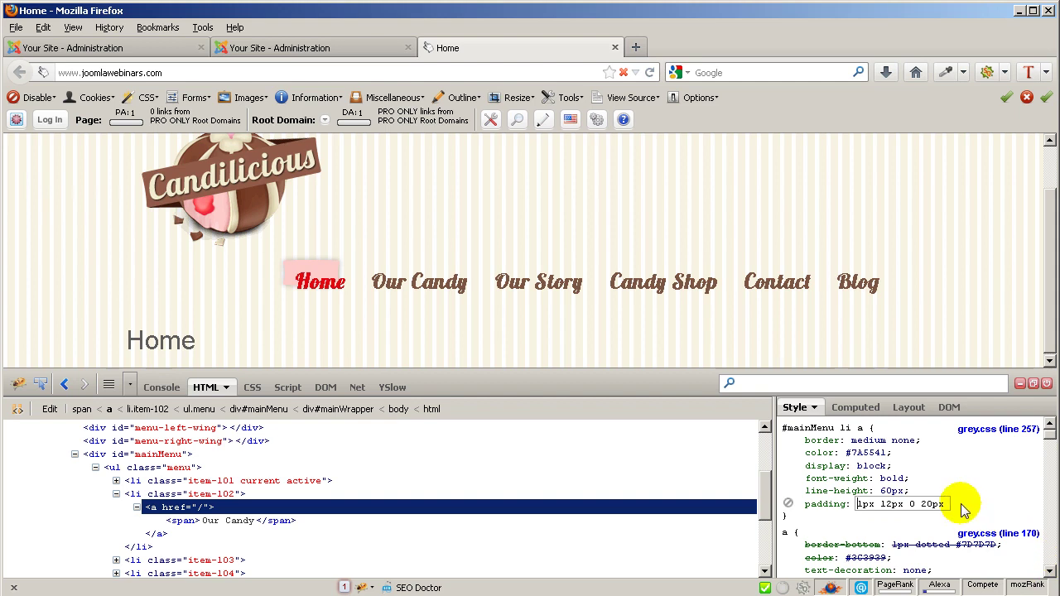
click(961, 504)
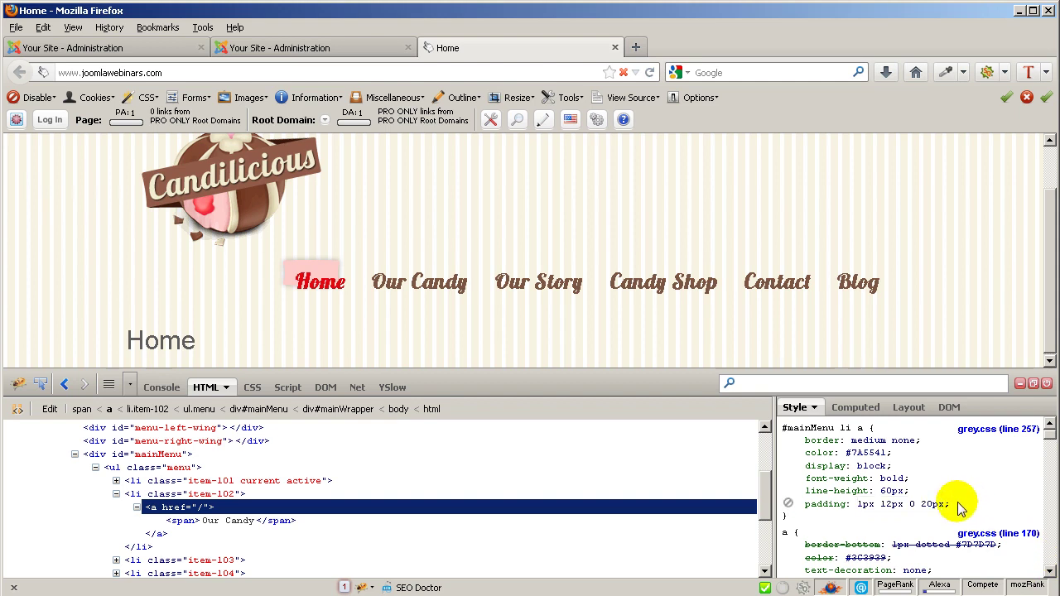
click(959, 505)
text(0 -20px 0 0)
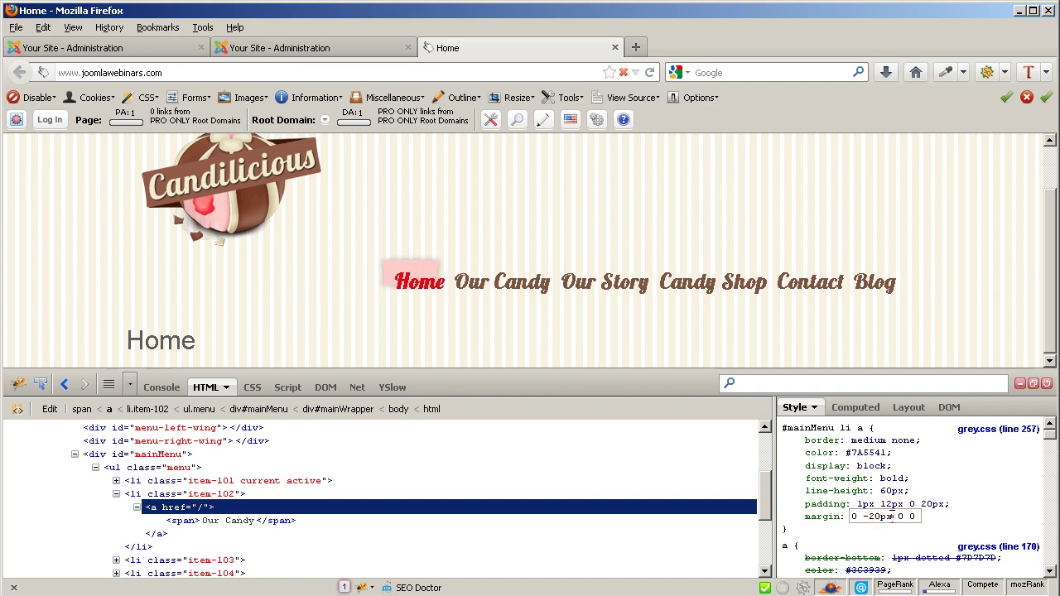
- Test margin values 0 and -20px on the menu links, then reload to discard them
double_click(882, 516)
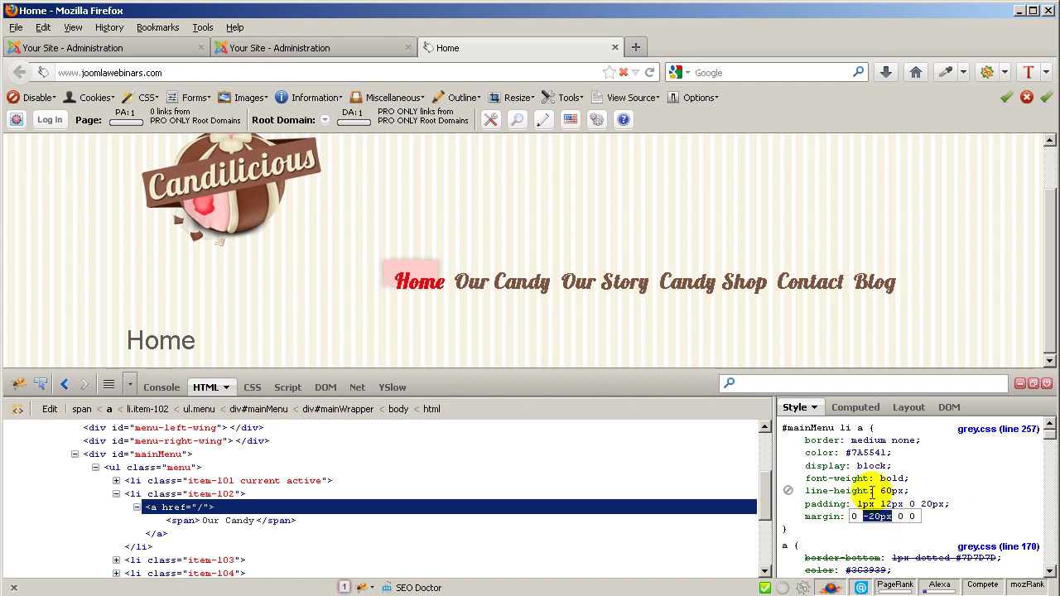
text(0 0)
click(888, 517)
text(-20px)
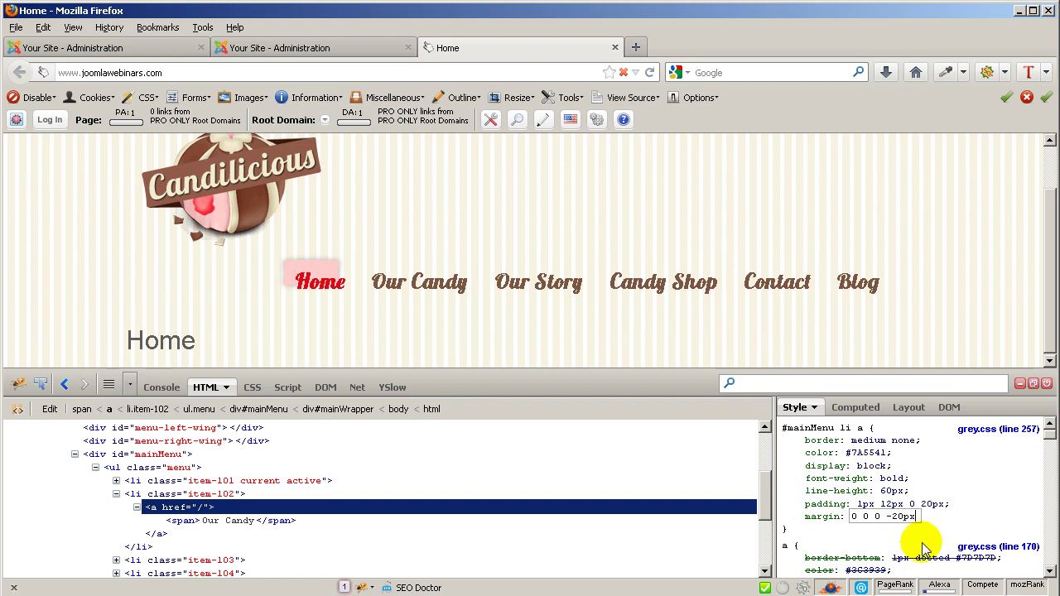
mouse_move(924, 520)
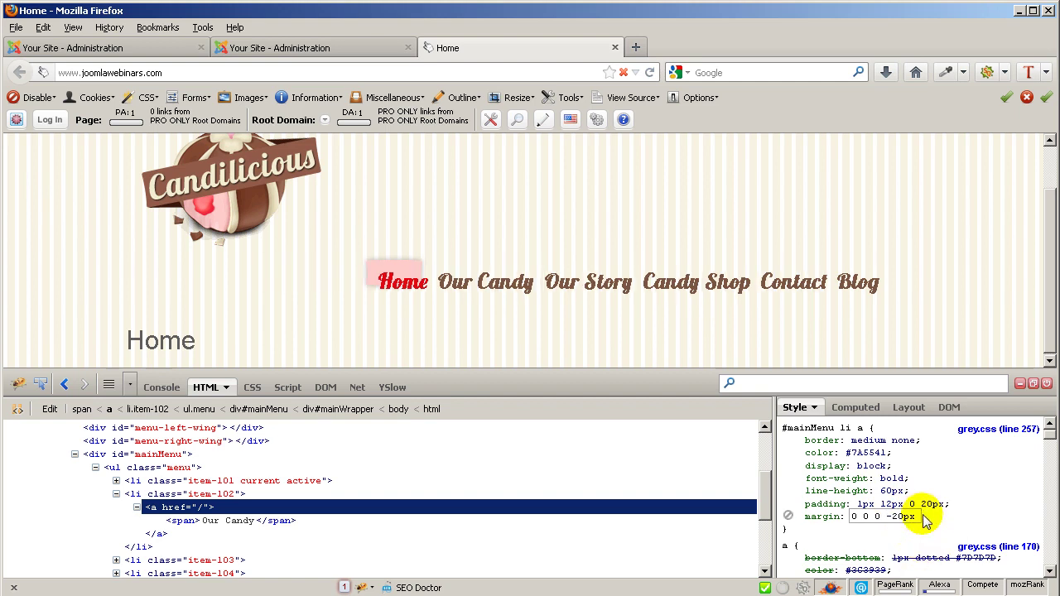
drag(917, 516, 886, 516)
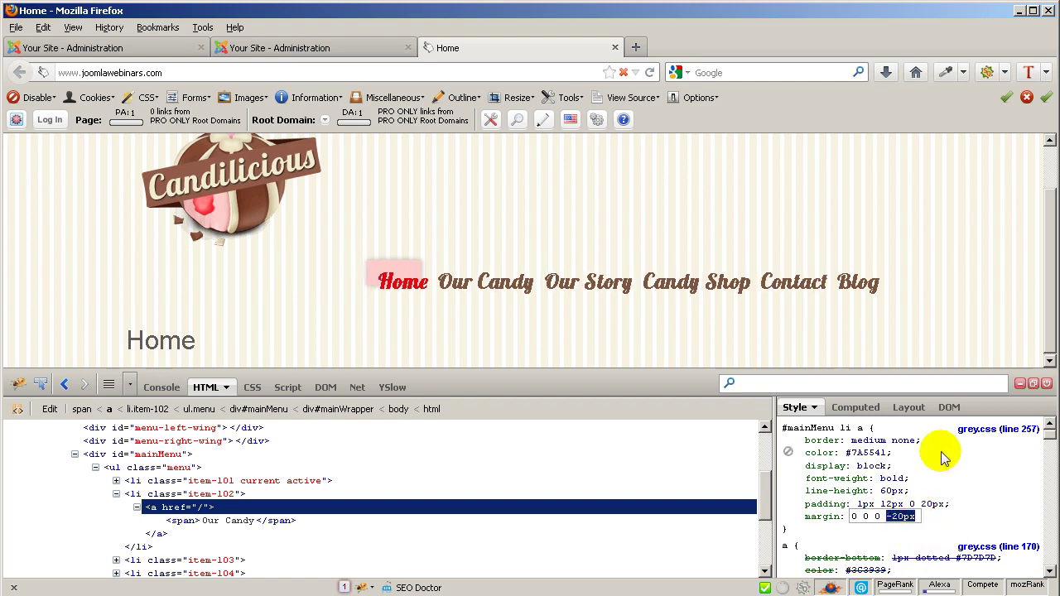
click(653, 73)
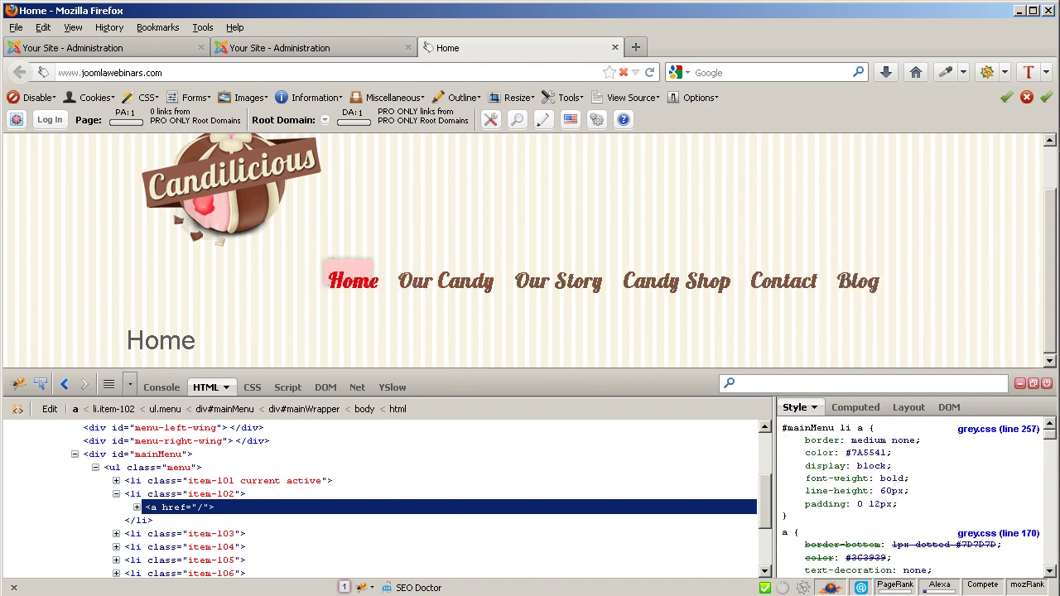
- Upload grey.css in FileZilla, overwriting the copy on the server
key(alt+Tab)
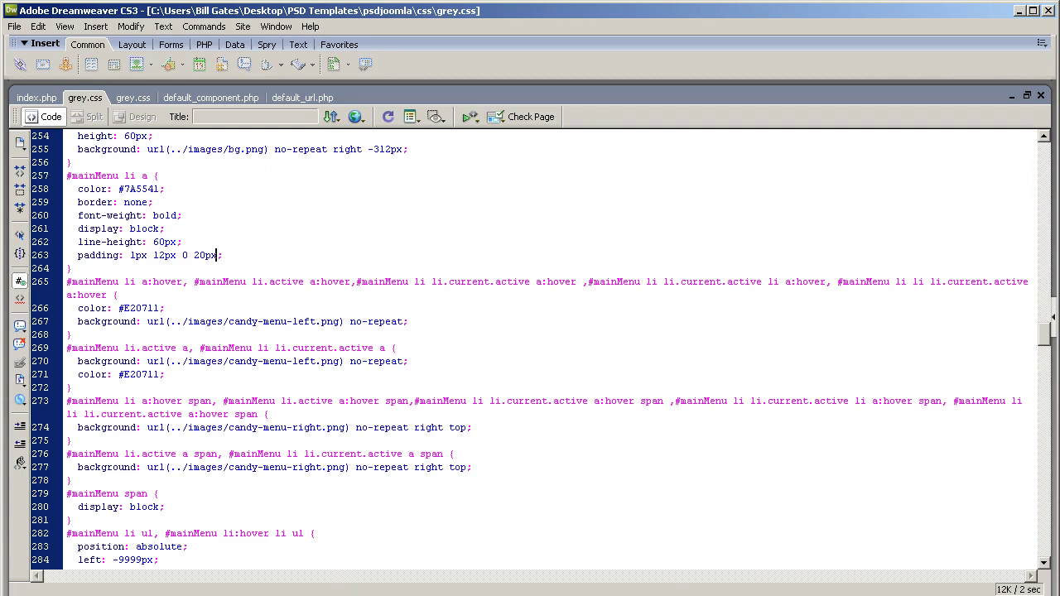
key(alt+Tab)
right_click(84, 355)
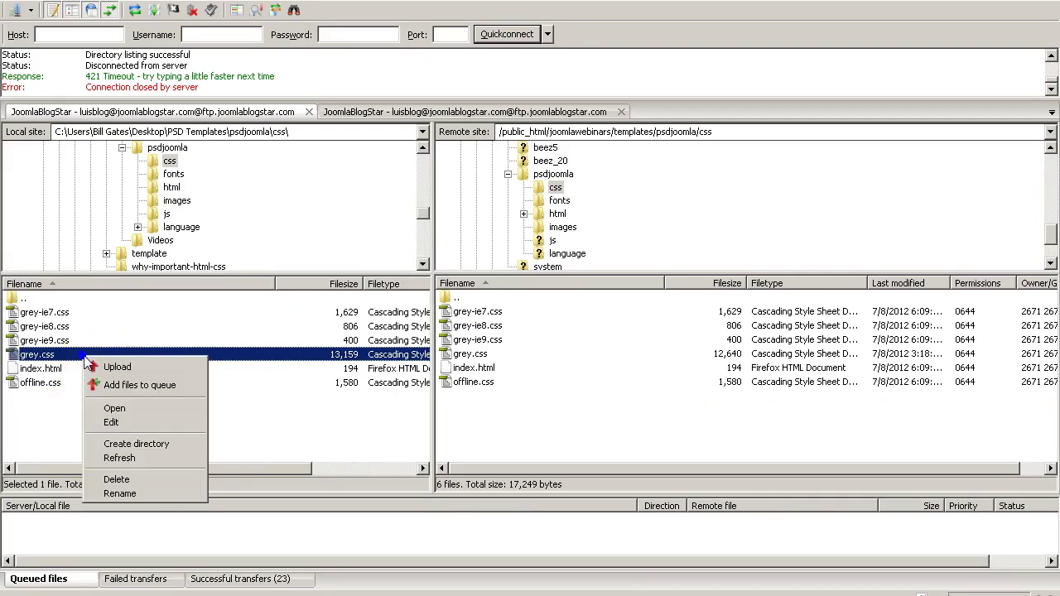
click(93, 365)
click(473, 392)
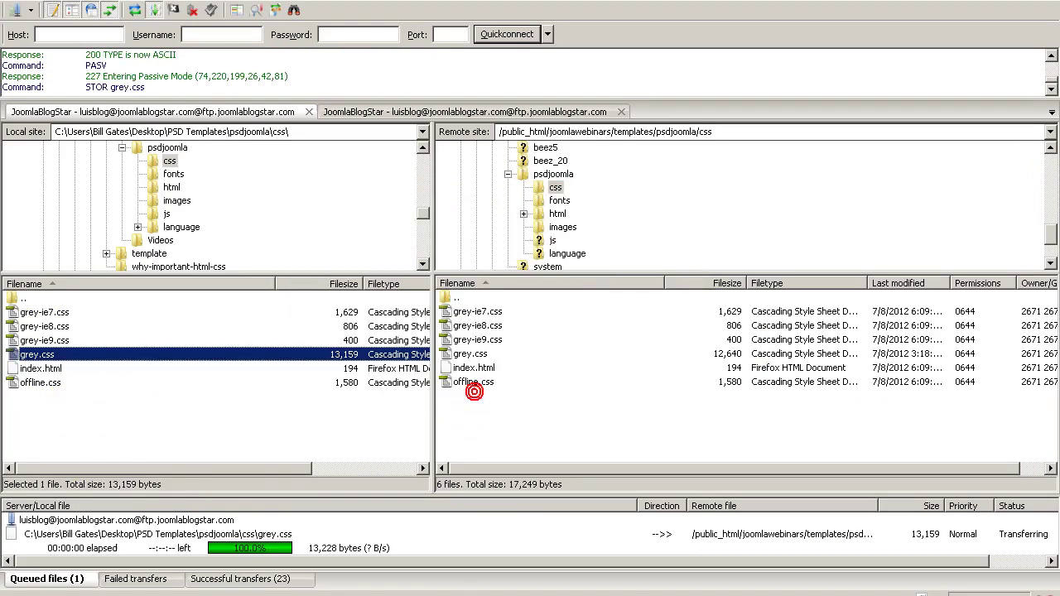
key(alt+Tab)
- Reload the Candilicious home page to apply the 1px 12px 0 20px link padding
click(649, 75)
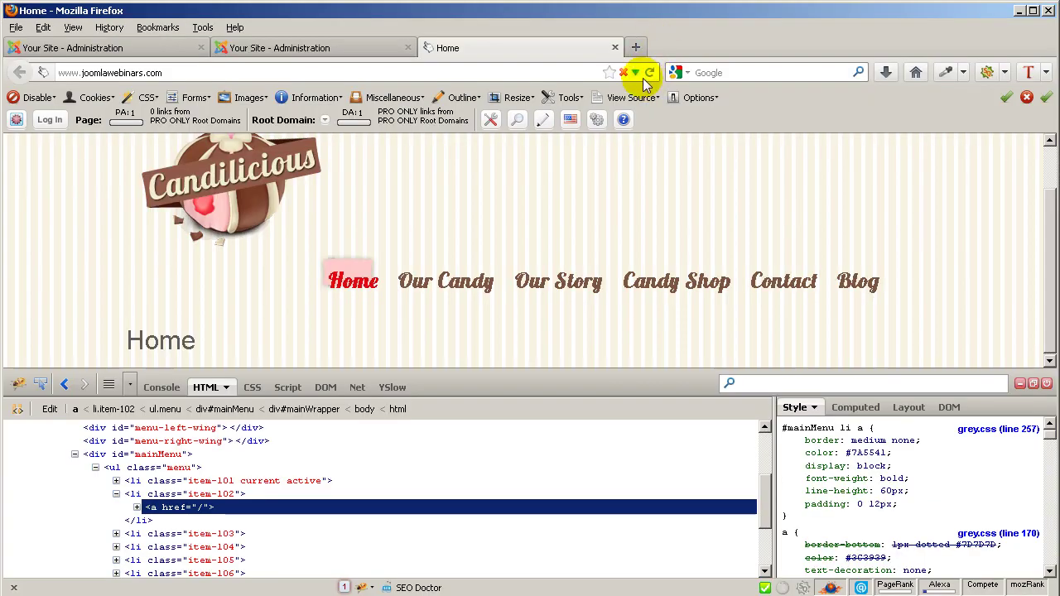